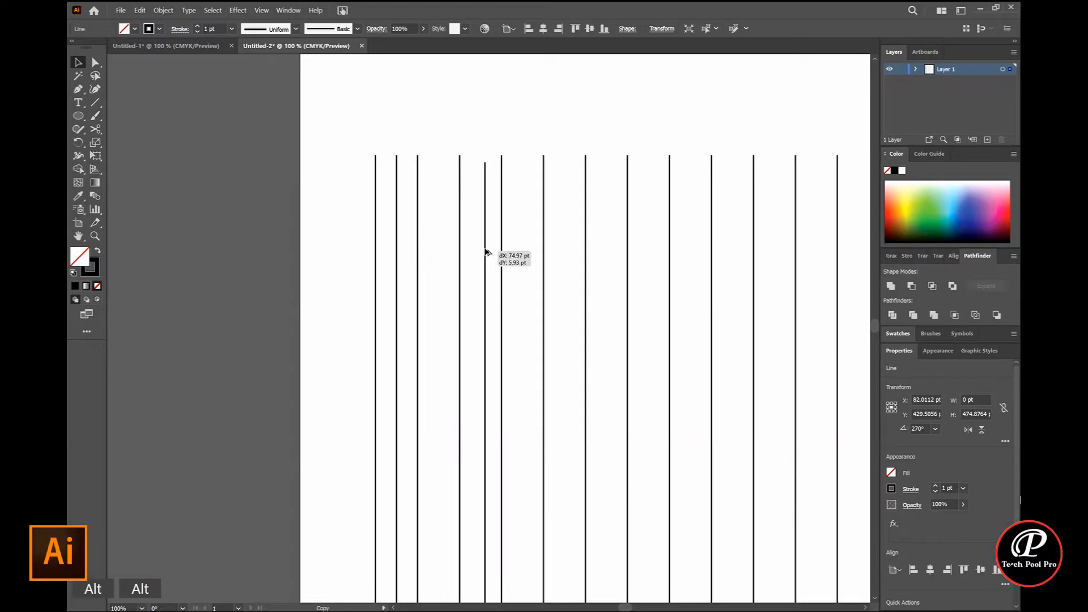
Duplicate a vertical line into the middle of the first and third gaps from the right of the line set
key("space")
left_click_drag(695, 348, 462, 310)
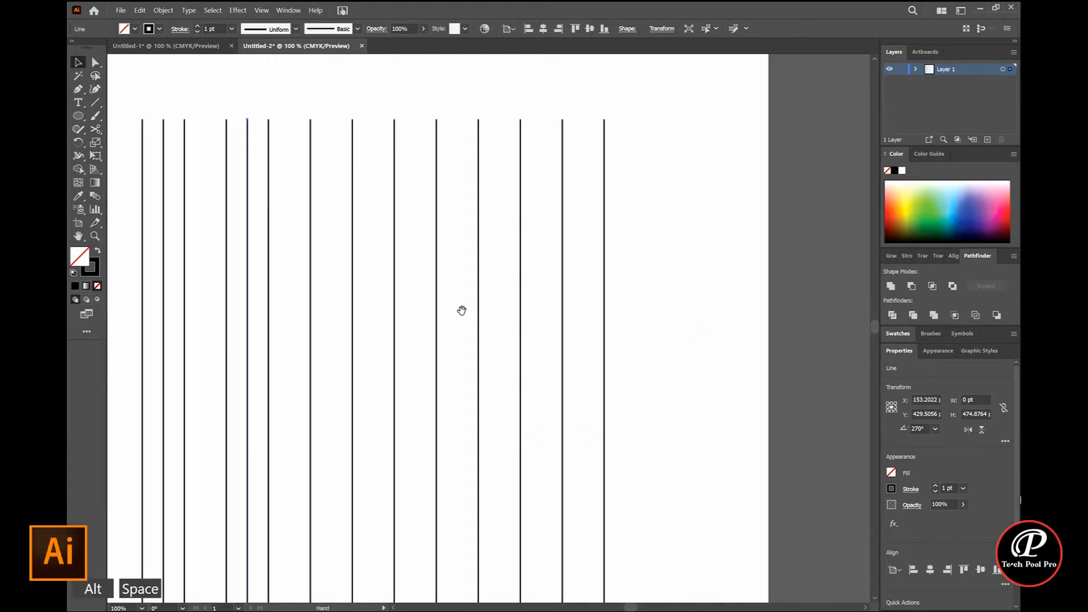
left_click_drag(605, 278, 500, 279)
scroll(503, 284, "down", 3)
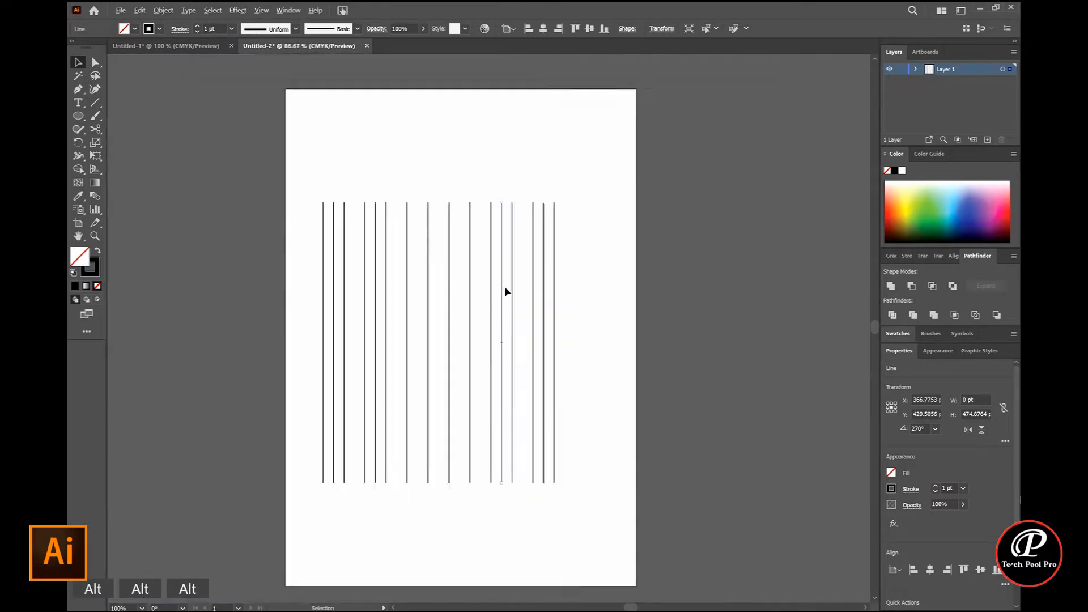
Align all vertical lines along their bottom ends and add a copy of them rotated 90° to form a square grid
left_click_drag(341, 231, 572, 351)
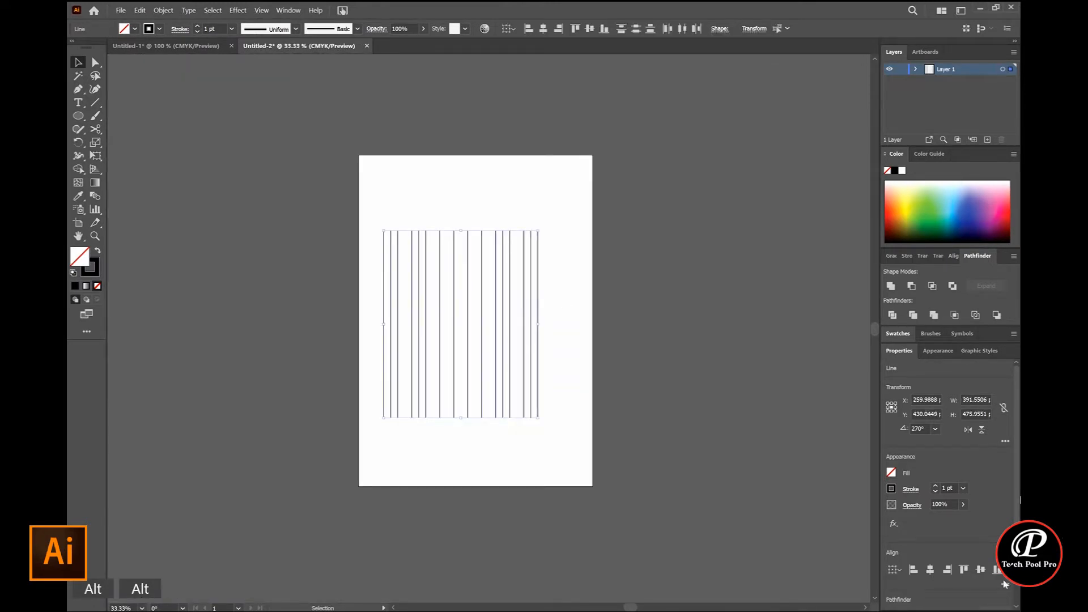
right_click(422, 250)
mouse_move(471, 406)
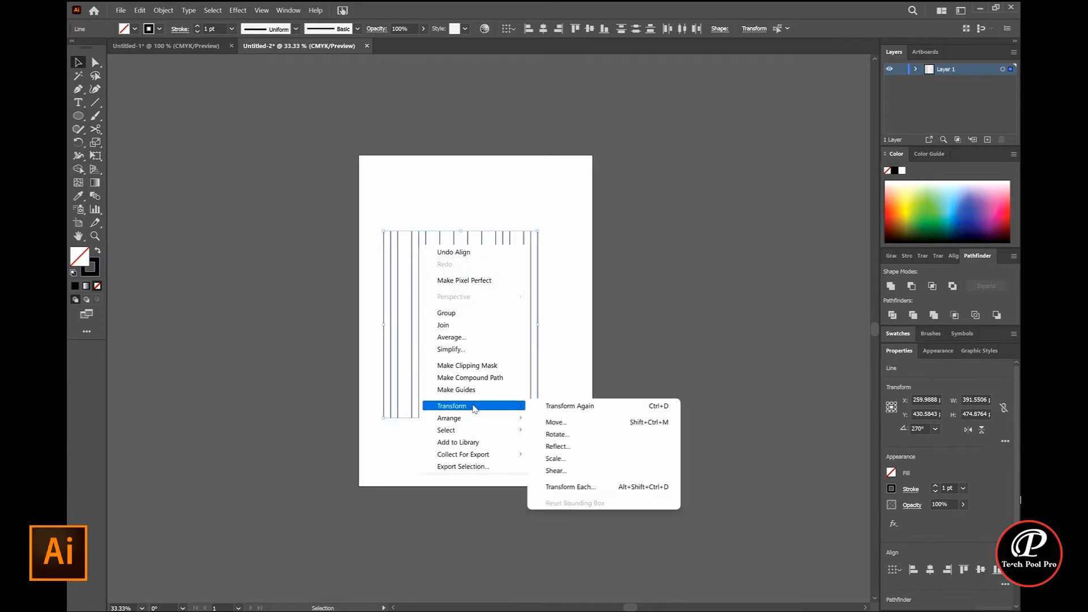
left_click(573, 435)
left_click(469, 352)
scroll(397, 297, "up", 3)
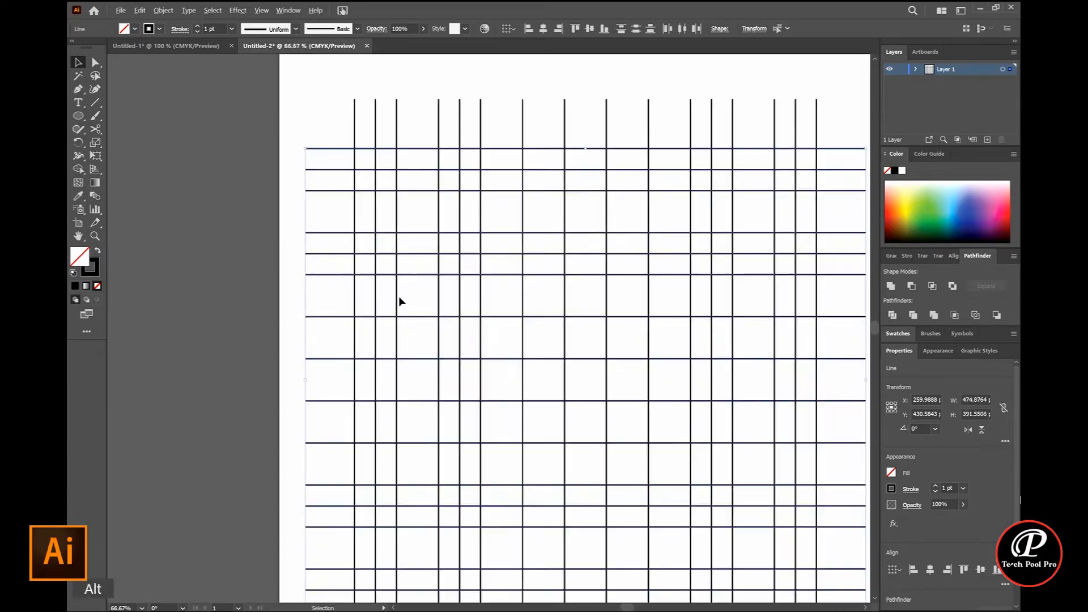
left_click(127, 161)
Draw a diagonal line from the fifth vertical on the top horizontal down to the sixth vertical on the third horizontal
key("backslash")
scroll(459, 148, "up", 2)
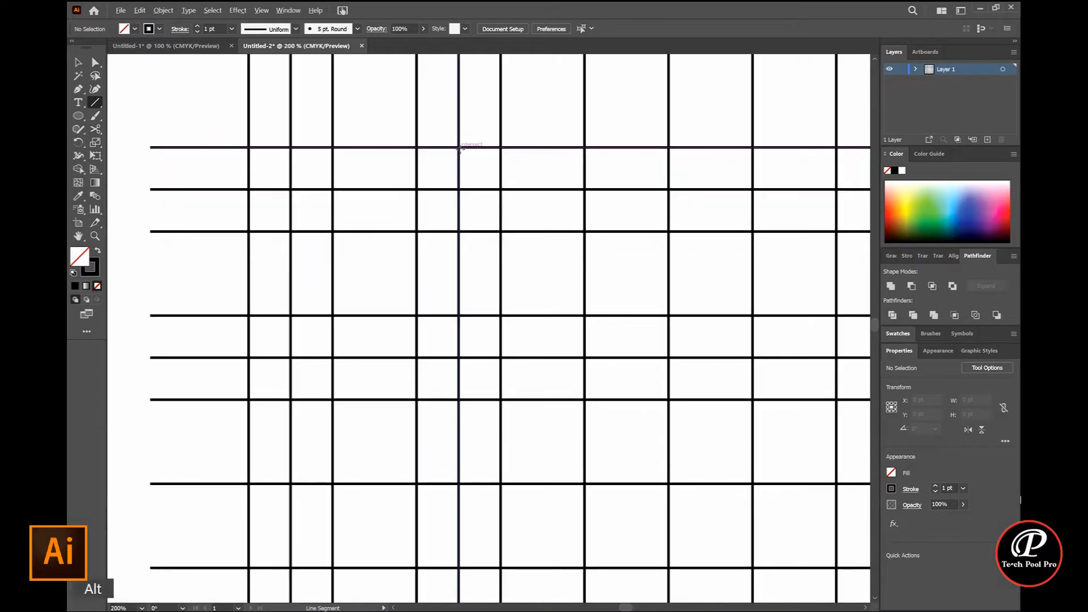
left_click_drag(458, 153, 500, 239)
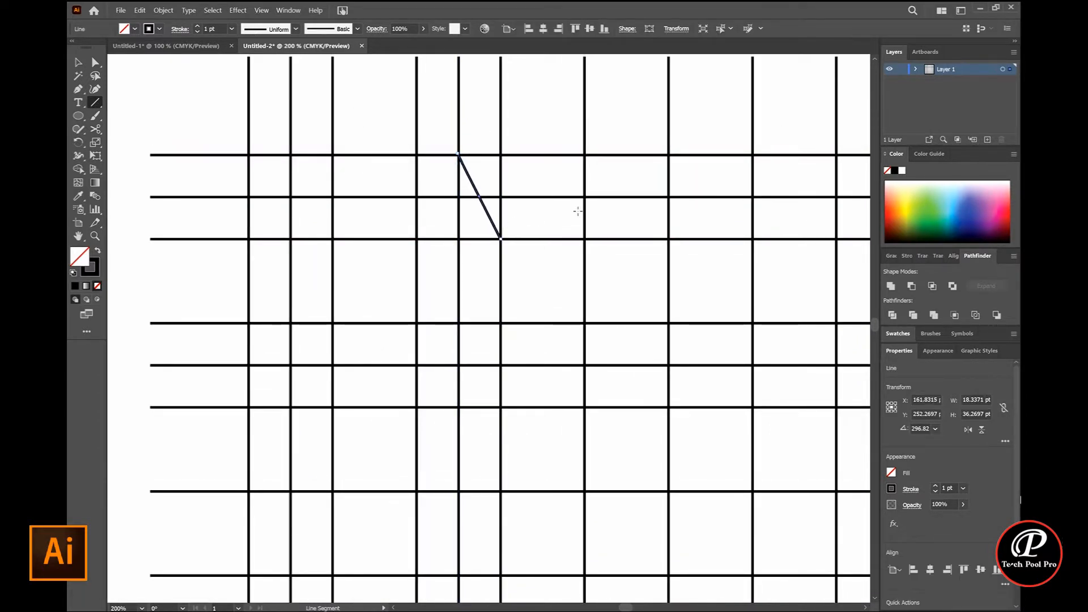
Reflect a copy of the diagonal line across the vertical axis and move it to the matching cells on the grid's right side
right_click(491, 219)
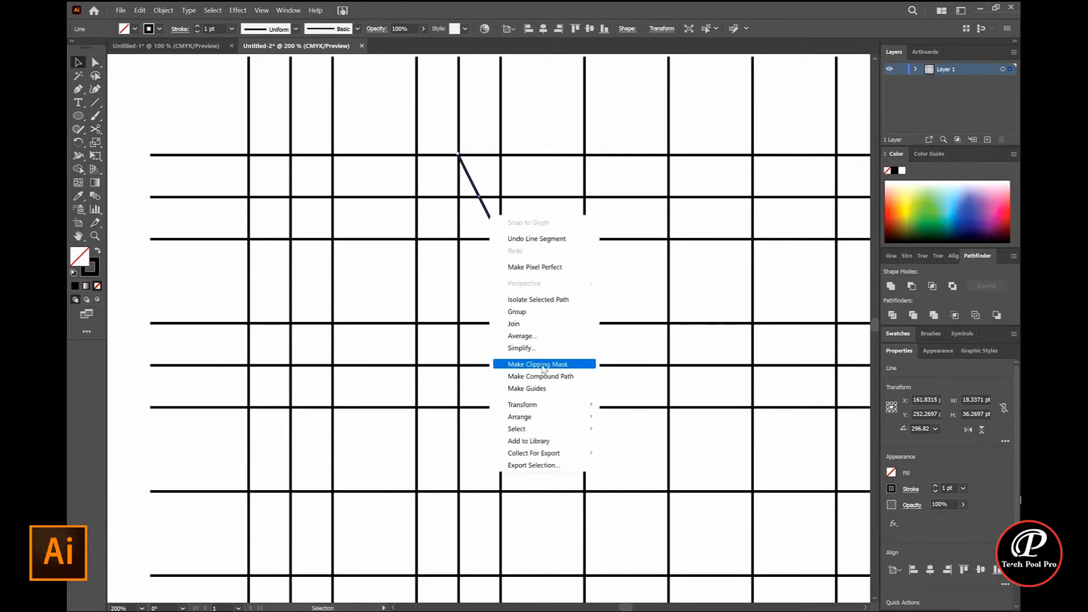
mouse_move(538, 405)
left_click(628, 445)
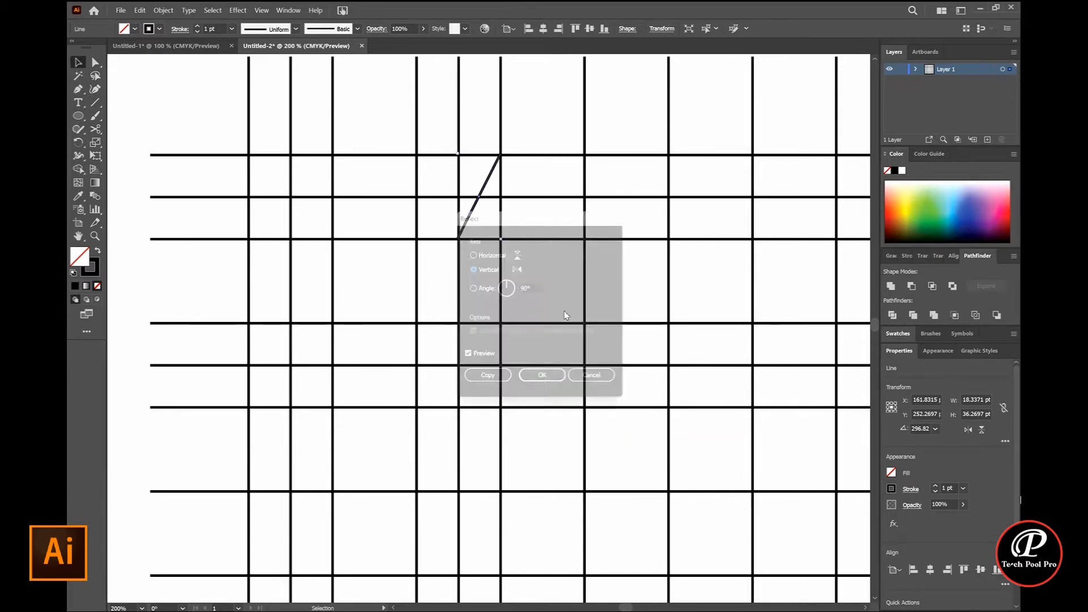
left_click(486, 383)
scroll(538, 326, "down", 3)
left_click_drag(538, 326, 467, 307)
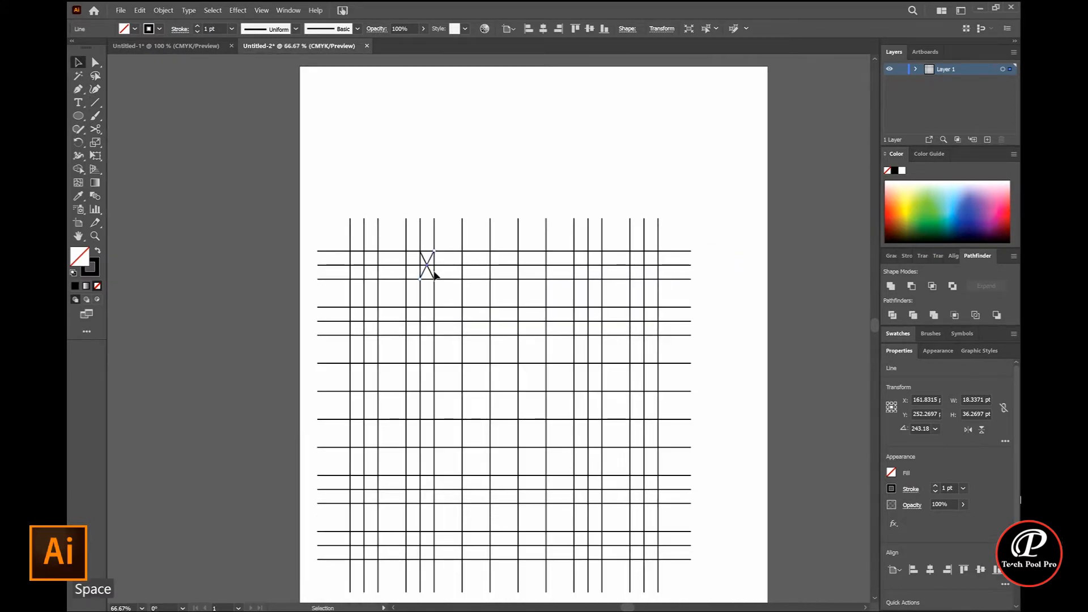
scroll(431, 264, "up", 4)
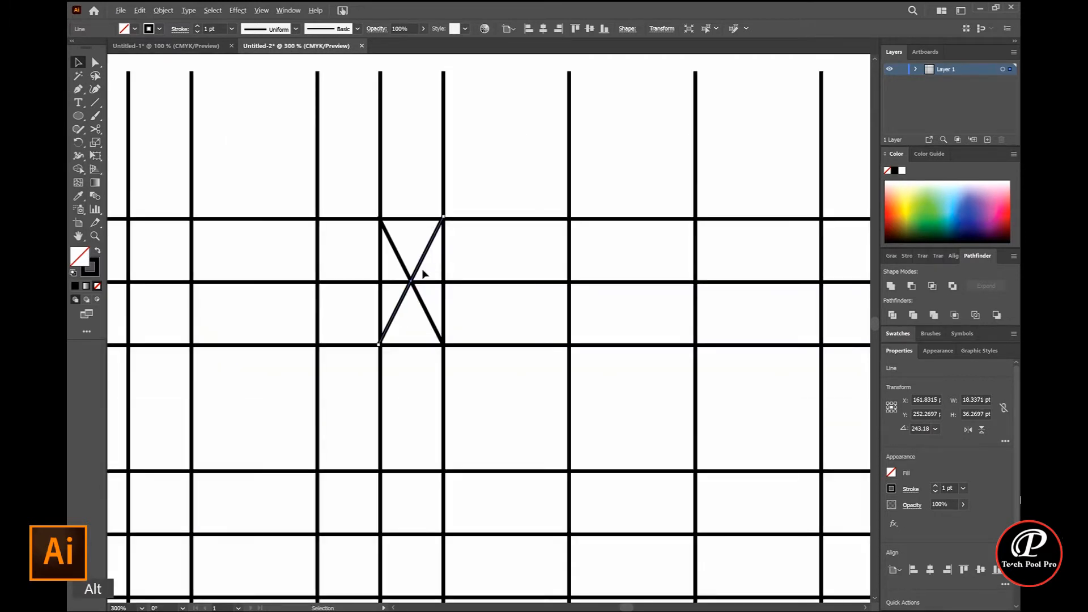
left_click_drag(412, 289, 605, 246)
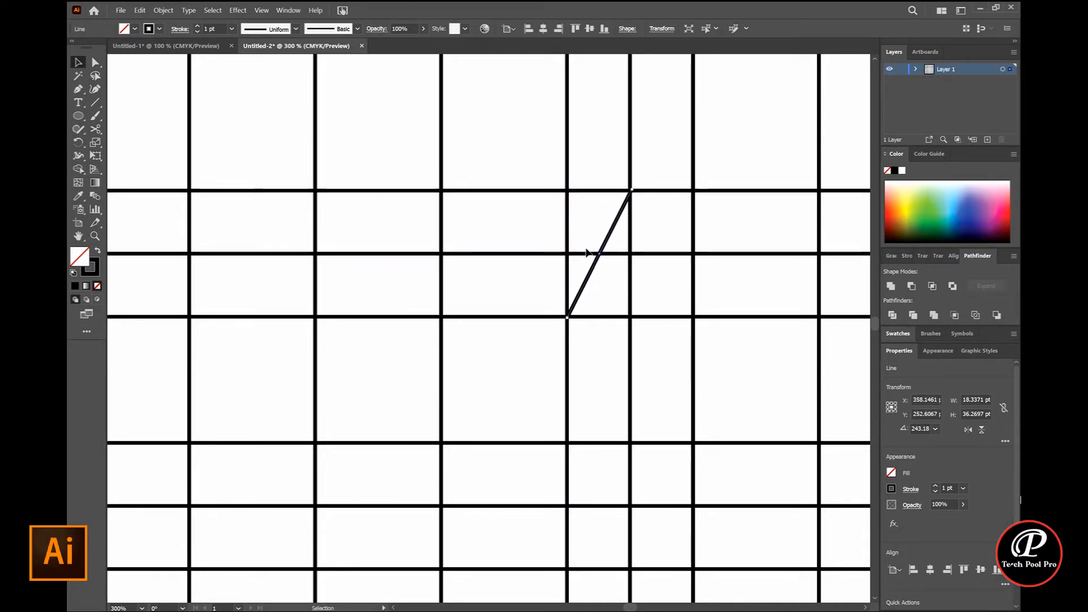
Duplicate the right diagonal outward and down, between the fourth and sixth horizontals and the third- and second-from-right verticals
scroll(509, 276, "down", 2)
left_click(499, 328)
left_click_drag(493, 305, 493, 346)
left_click_drag(567, 279, 730, 404)
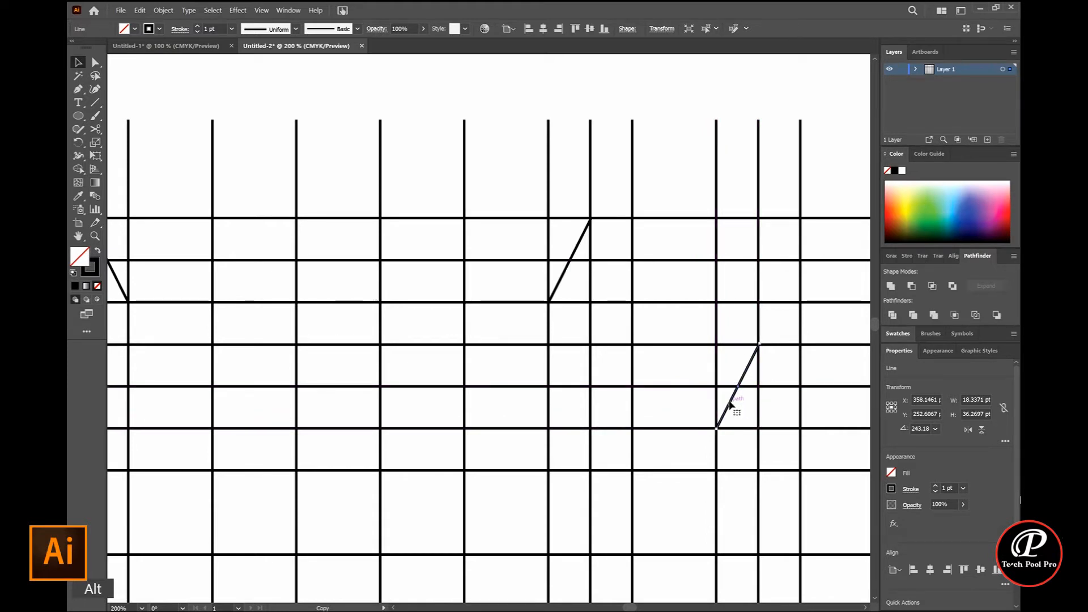
Duplicate the left diagonal line about 71 pt outward and 54 pt down, mirroring the lower diagonal on the right side
left_click_drag(360, 327, 621, 327)
left_click_drag(374, 279, 208, 404)
scroll(202, 394, "up", 4)
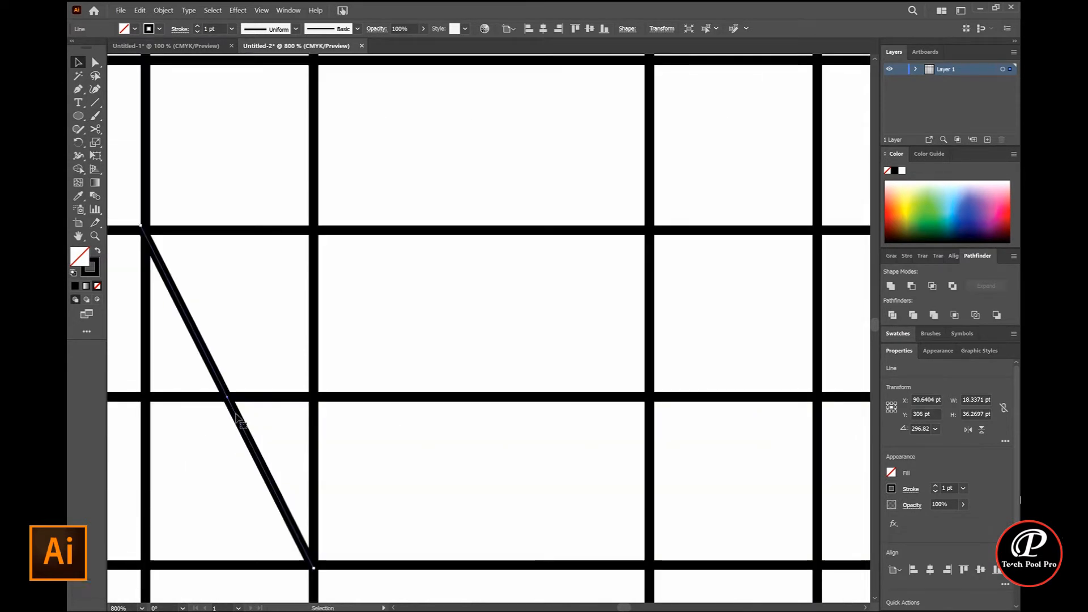
scroll(267, 414, "down", 5)
scroll(683, 458, "down", 1)
left_click_drag(697, 513, 559, 338)
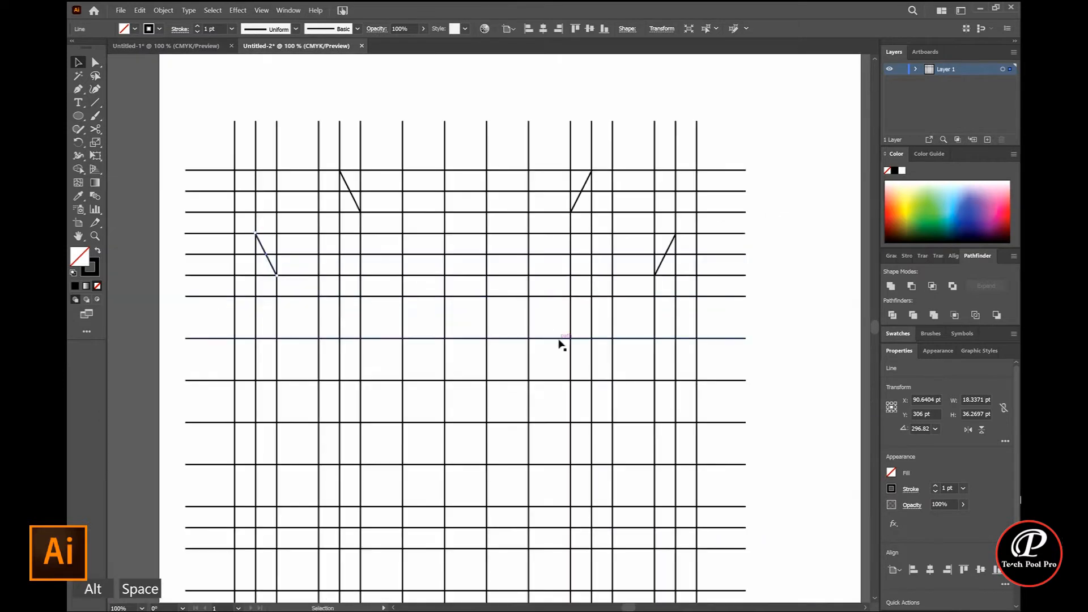
Draw a circle in the lower-left part of the grid and resize it to about 178 pt in diameter
scroll(559, 338, "down", 1)
key("l")
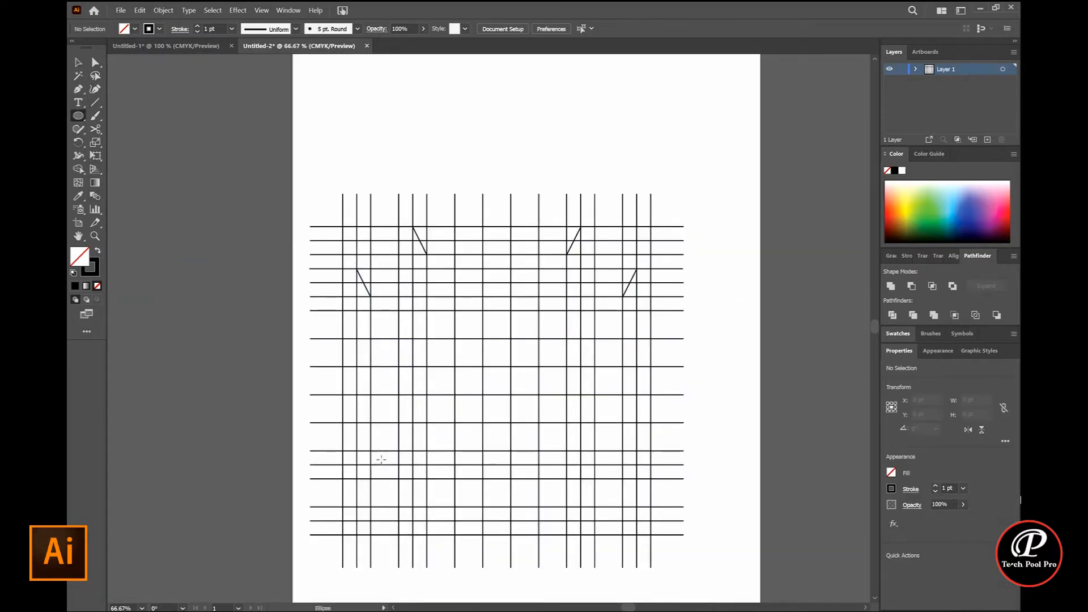
left_click_drag(438, 424, 505, 490)
scroll(363, 439, "up", 5)
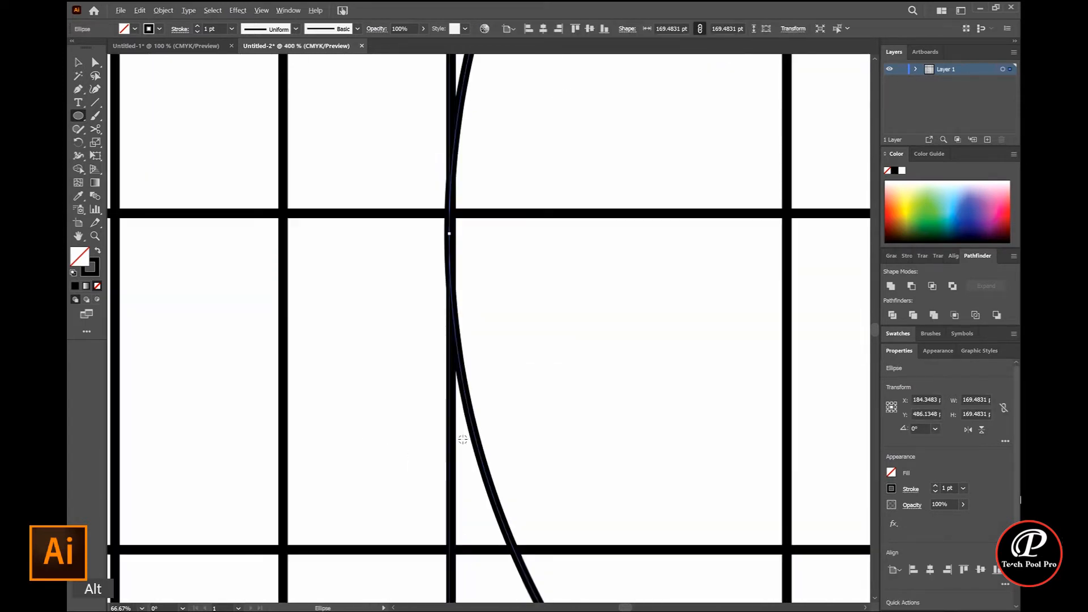
left_click_drag(452, 336, 453, 336)
scroll(482, 351, "down", 3)
left_click_drag(686, 426, 482, 437)
mouse_move(663, 354)
left_mouse_down()
mouse_move(742, 353)
mouse_move(679, 352)
left_mouse_up()
Paste a copy of the circle in front and scale it about its centre to about 107 pt in diameter
left_click(140, 10)
left_click(157, 63)
left_click(139, 10)
left_click(180, 90)
left_click_drag(678, 347, 616, 346)
Paste another circle copy in front and scale it about the same centre to about 36 pt in diameter
left_click(139, 10)
left_click(141, 12)
left_click(188, 89)
left_click_drag(616, 349, 553, 350)
Select the three concentric circles and move them straight down until the outer circle touches the lowest horizontal grid line
left_click(569, 433, "shift")
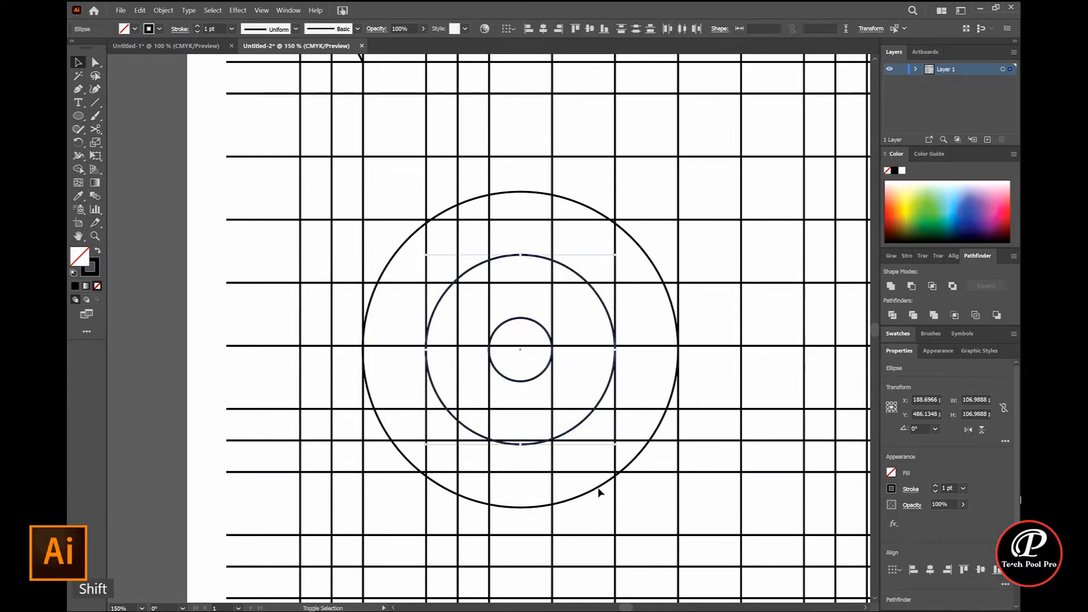
left_click(583, 494, "shift")
scroll(567, 484, "down", 3)
left_click_drag(537, 347, 536, 441)
scroll(532, 426, "down", 1)
Duplicate the three concentric circles about 142 pt to the right so the two outer circles overlap by one grid column
key("space")
left_click_drag(662, 520, 478, 520)
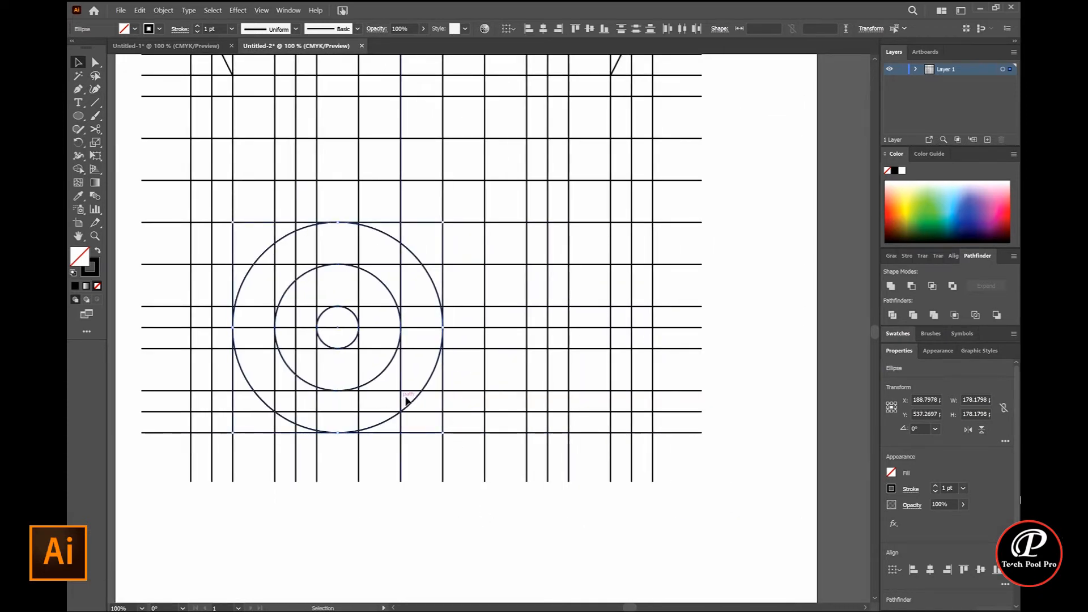
left_click_drag(412, 403, 583, 406)
Align the right-hand set of circles precisely with the surrounding grid lines
scroll(496, 314, "up", 8)
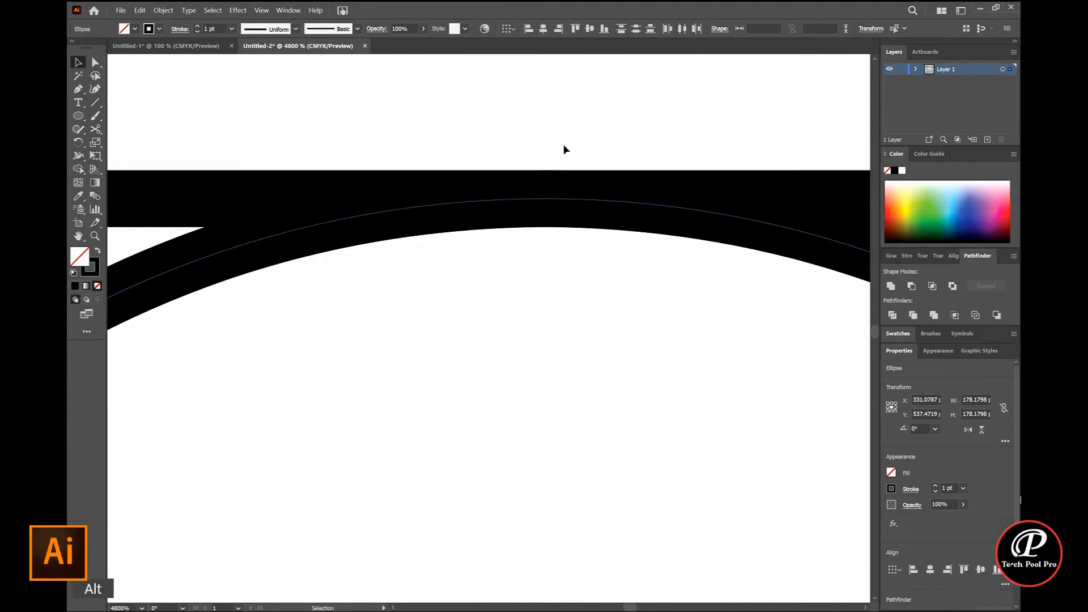
left_click(567, 199, "alt")
scroll(573, 314, "down", 6)
scroll(412, 406, "down", 3)
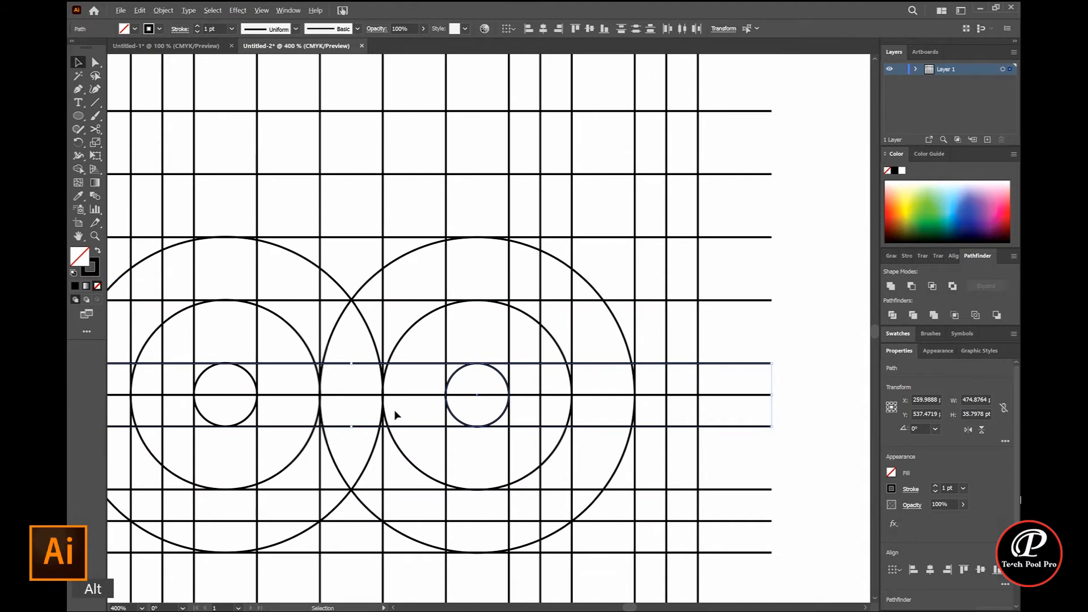
scroll(359, 401, "up", 3)
scroll(630, 450, "down", 3)
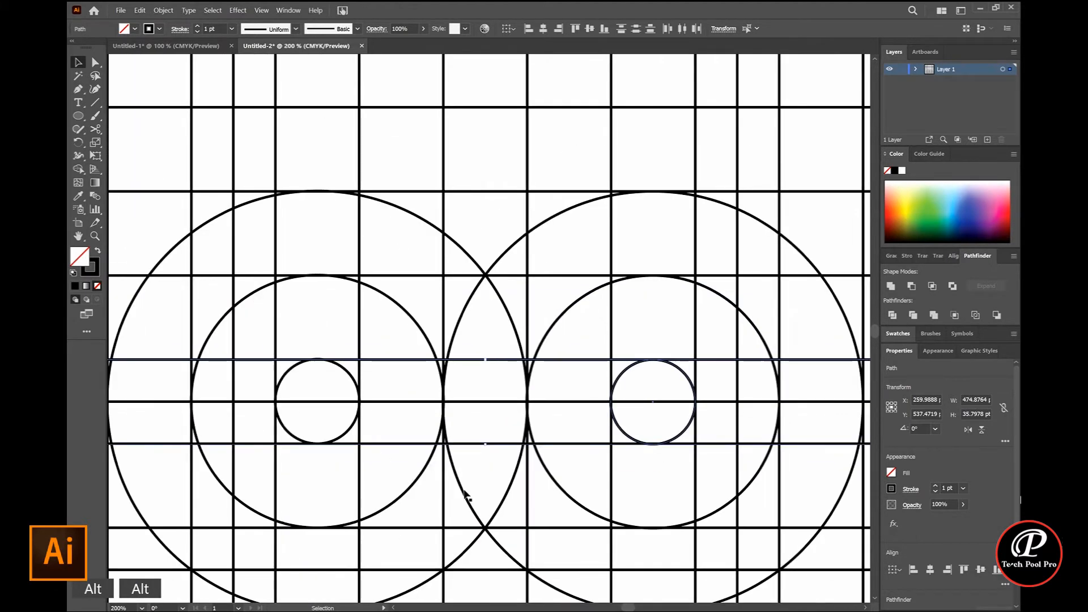
left_click(623, 436, "shift")
left_click_drag(623, 434, 624, 435)
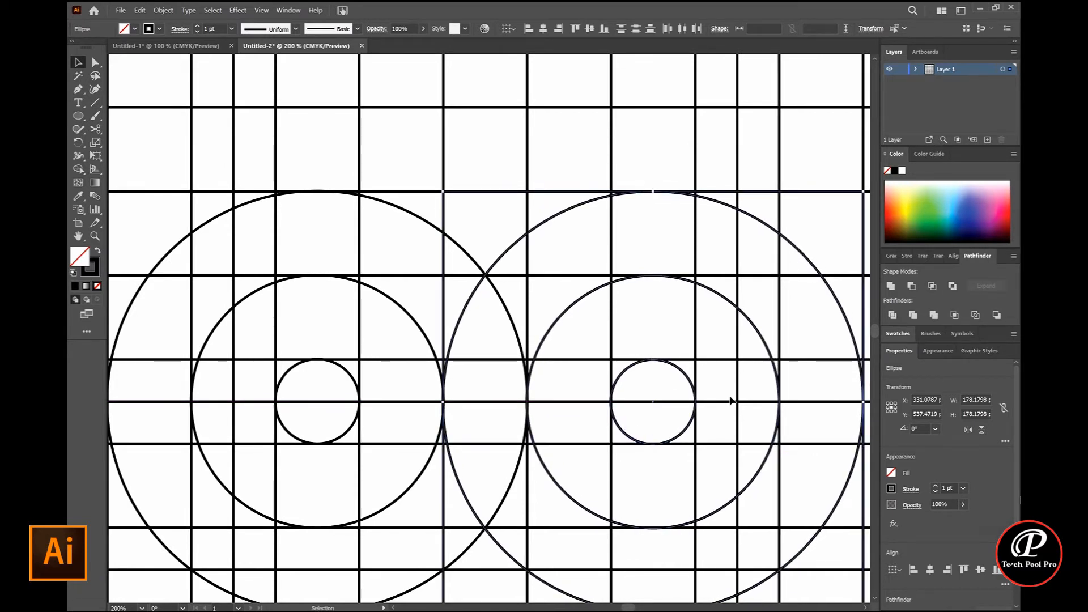
scroll(694, 395, "up", 5)
left_click(523, 451)
scroll(820, 471, "down", 5)
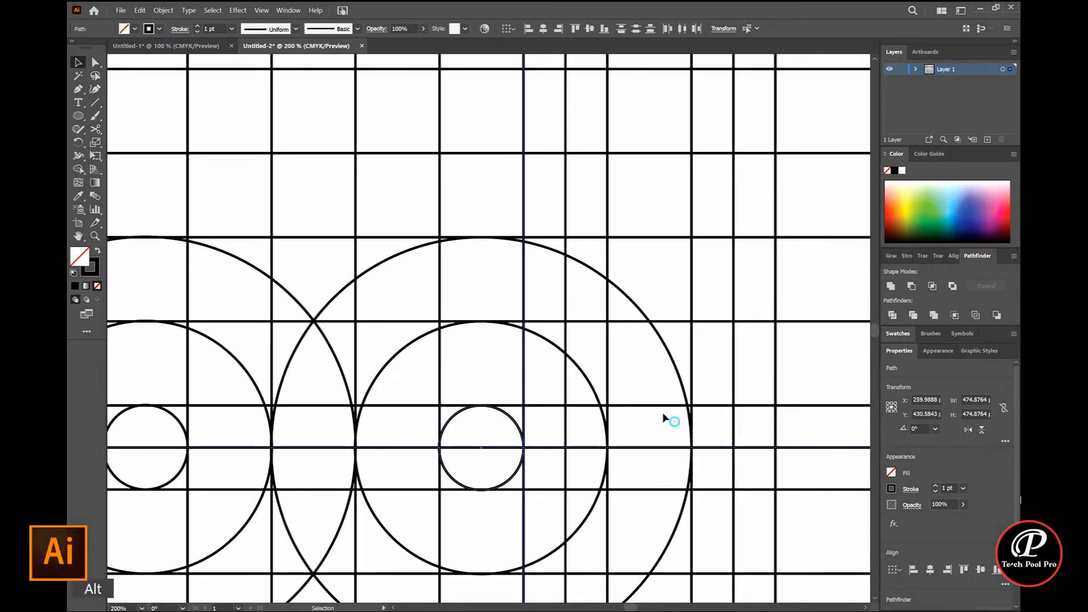
scroll(698, 440, "up", 3)
scroll(698, 440, "down", 8)
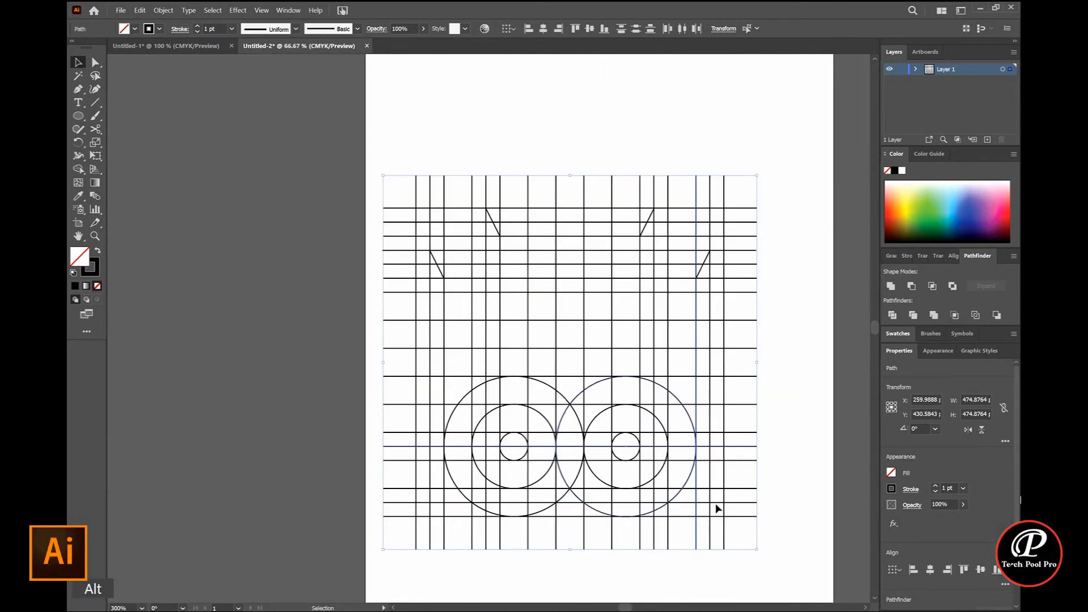
Select all the artwork, activate the Shape Builder tool and set the fill to black
left_click(493, 335)
key("ctrl+a")
key("shift+m")
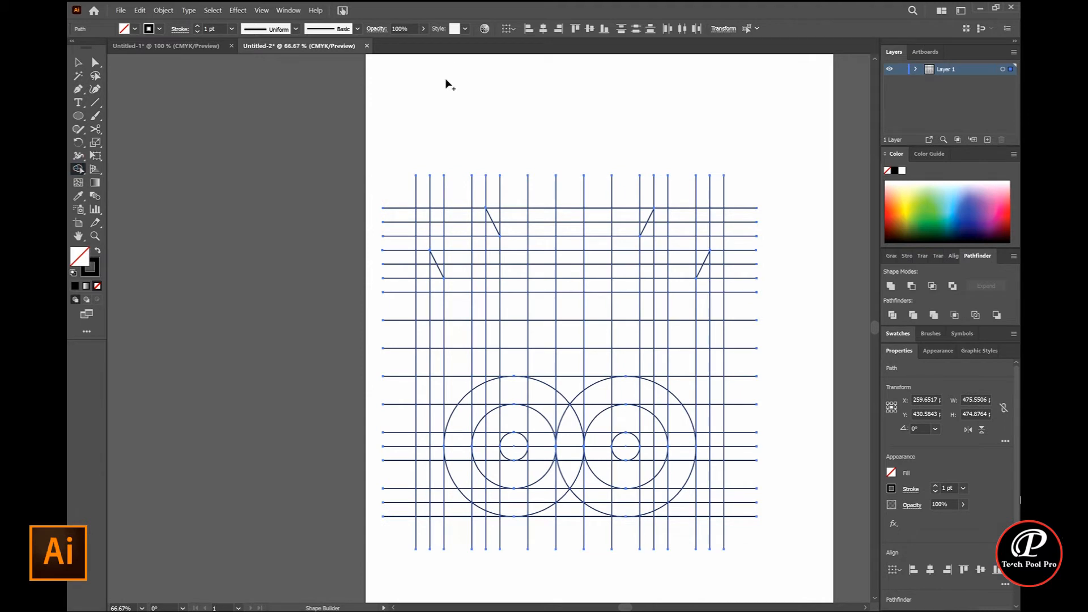
left_click(455, 28)
left_click(458, 30)
left_click(134, 29)
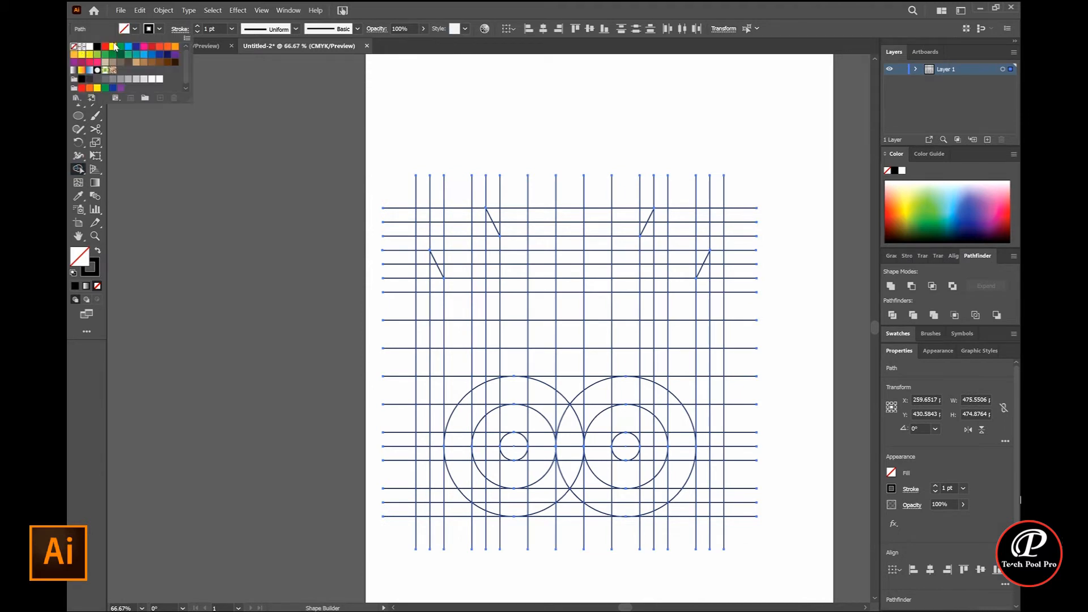
left_click(97, 47)
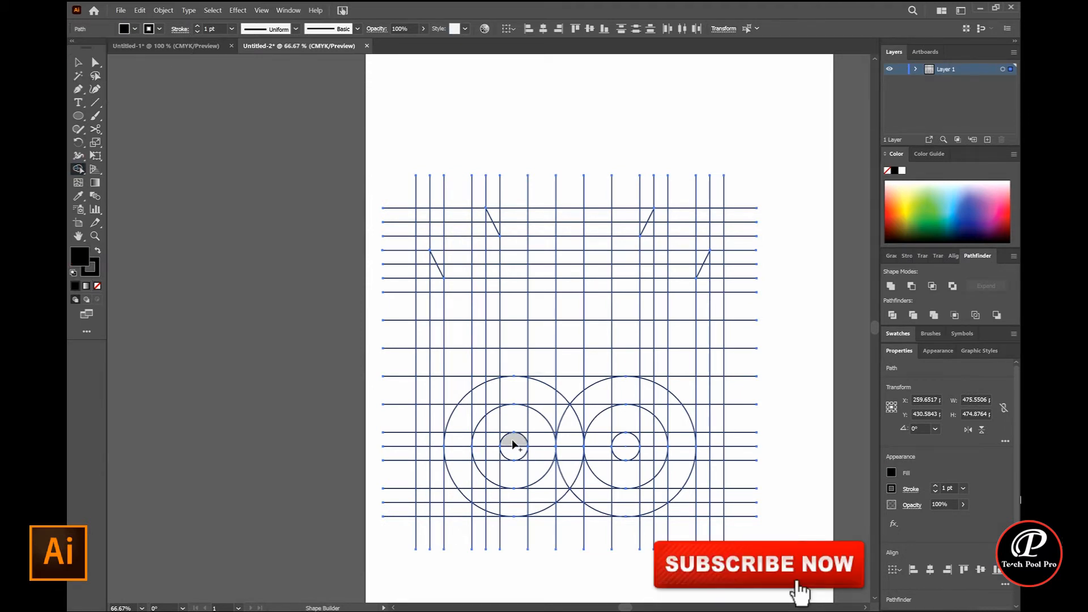
Merge grid cells into two black vertical bars rising from the small circles, joined by a top crossbar with slanted ends
left_click_drag(512, 457, 522, 428)
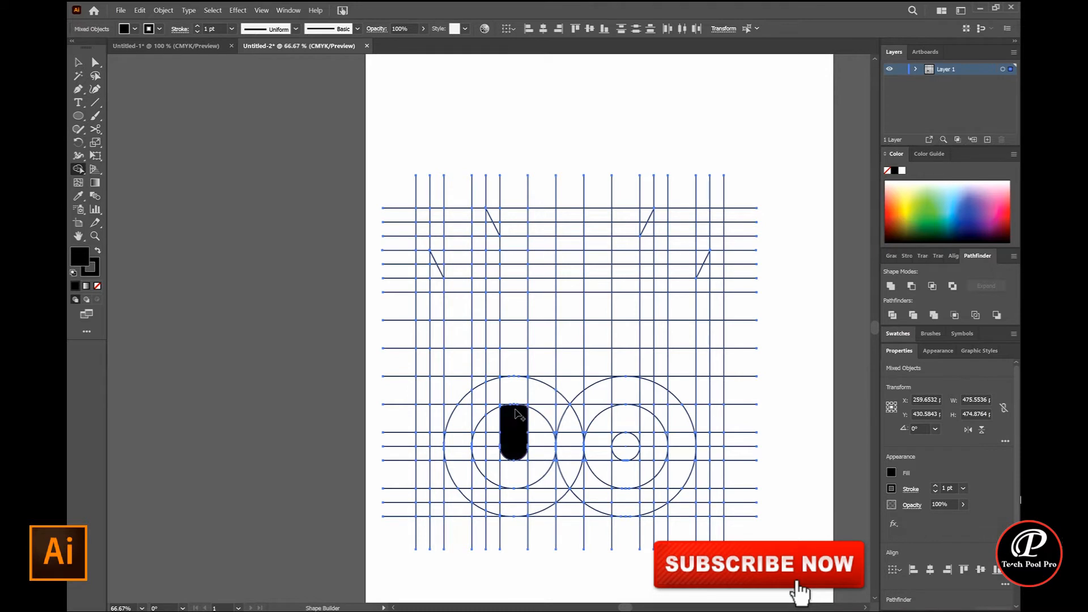
left_click_drag(512, 384, 515, 215)
left_click_drag(622, 449, 630, 216)
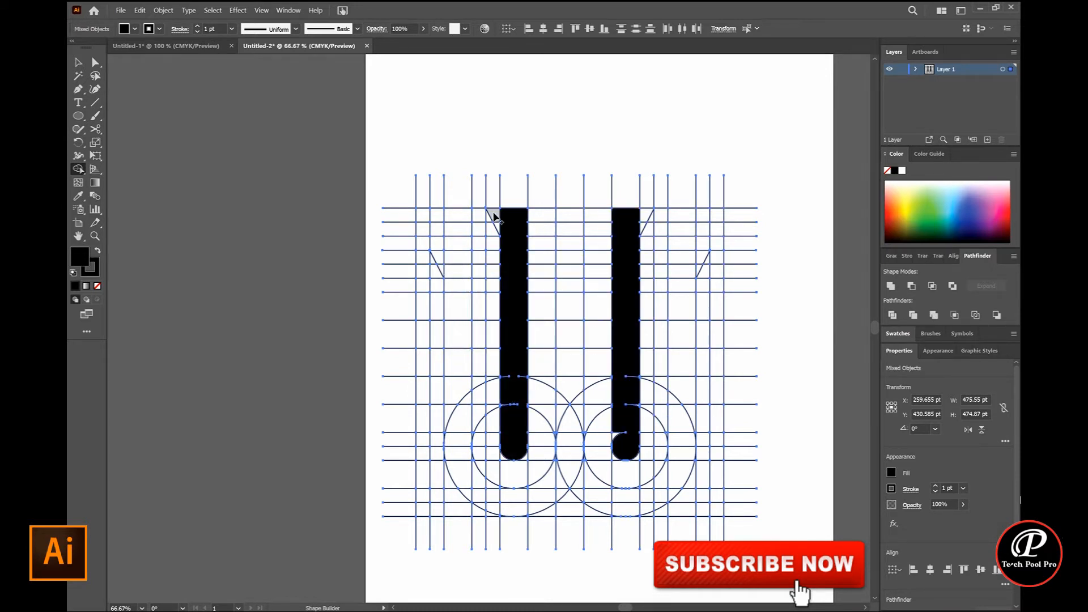
mouse_move(500, 229)
left_mouse_down()
mouse_move(523, 221)
mouse_move(501, 223)
left_mouse_up()
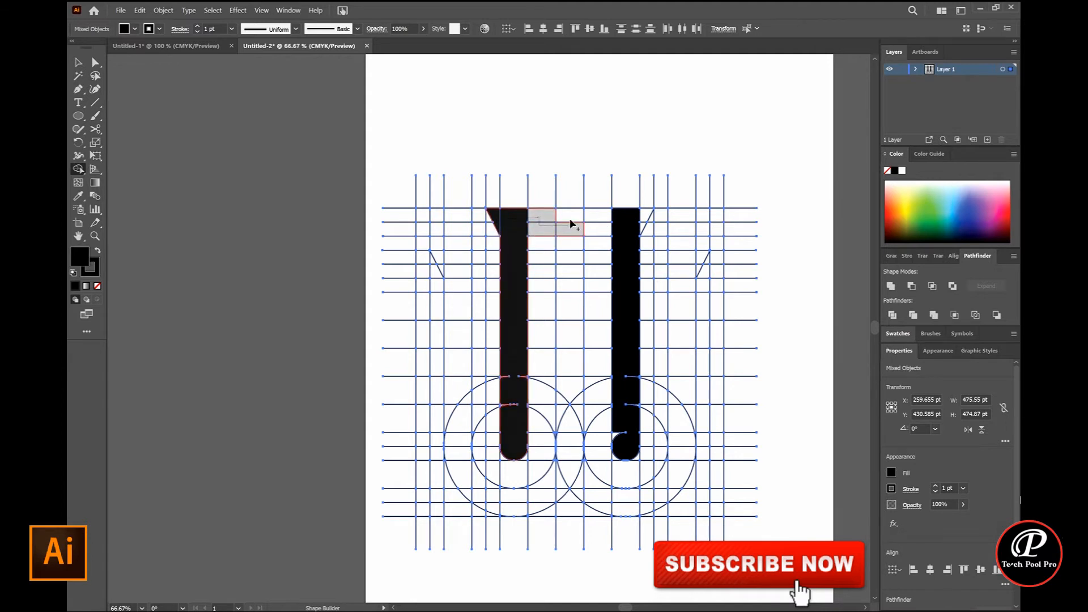
mouse_move(602, 232)
left_mouse_down()
mouse_move(643, 218)
mouse_move(632, 248)
left_mouse_up()
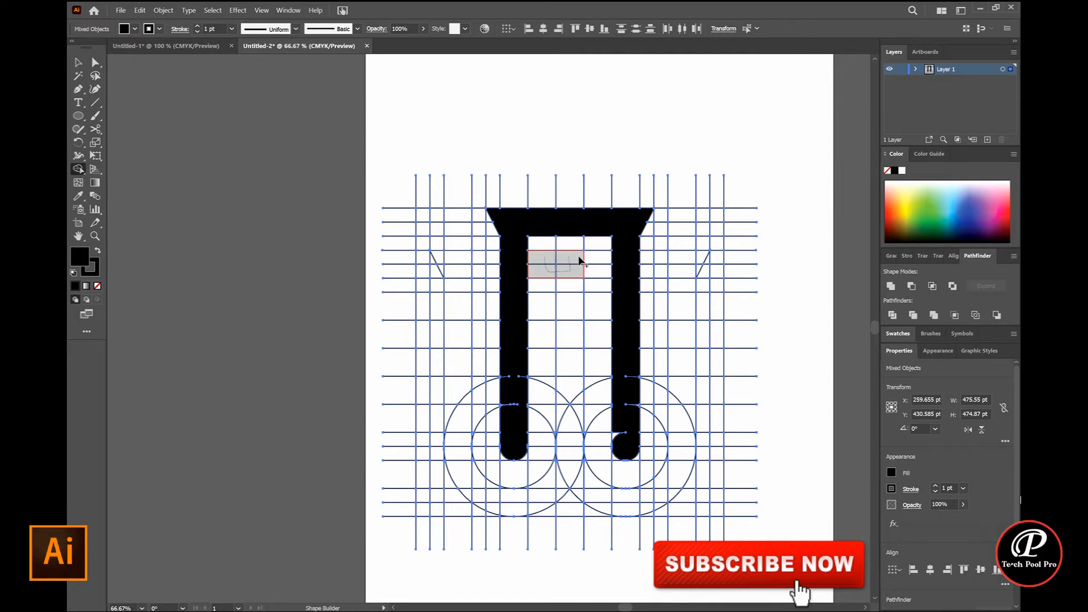
Merge grid cells into a black central stem branching along the outer circles, topped by a second crossbar with slanted outer ends
left_click_drag(574, 273, 565, 408)
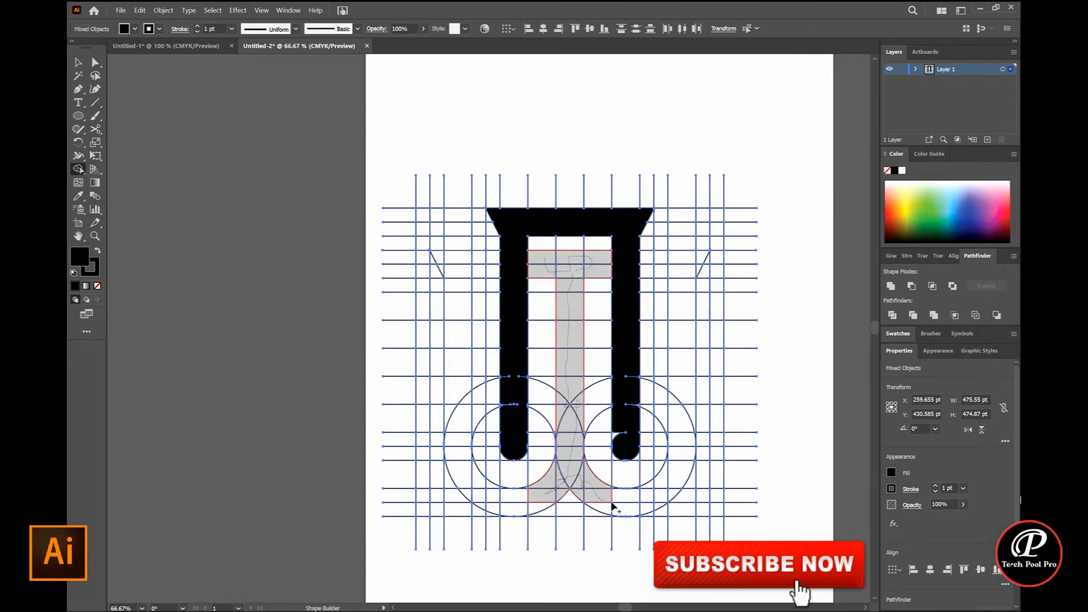
left_click_drag(615, 510, 616, 512)
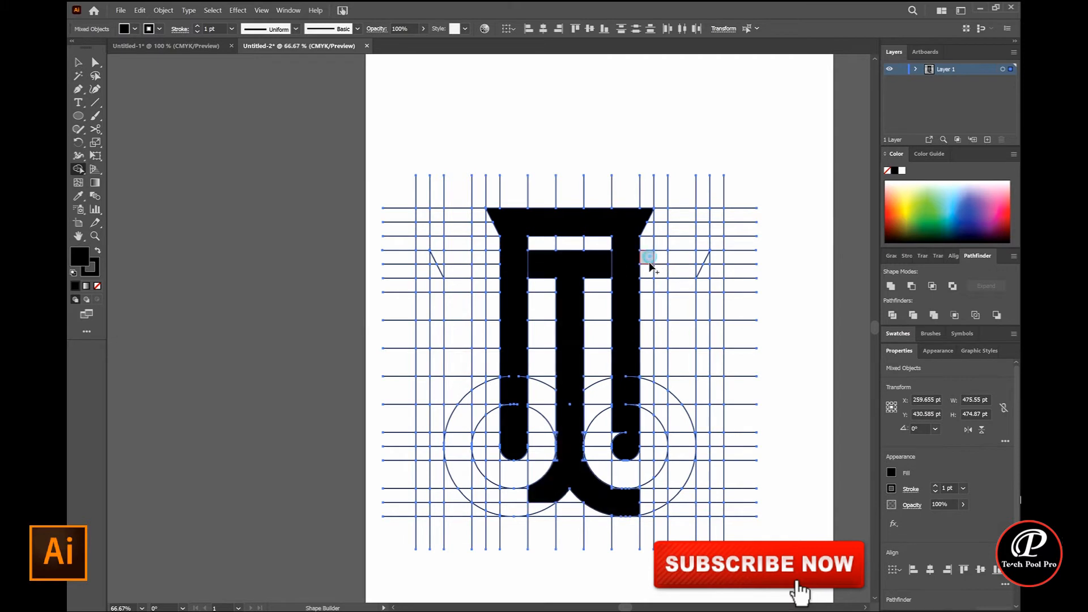
left_click_drag(700, 264, 702, 264)
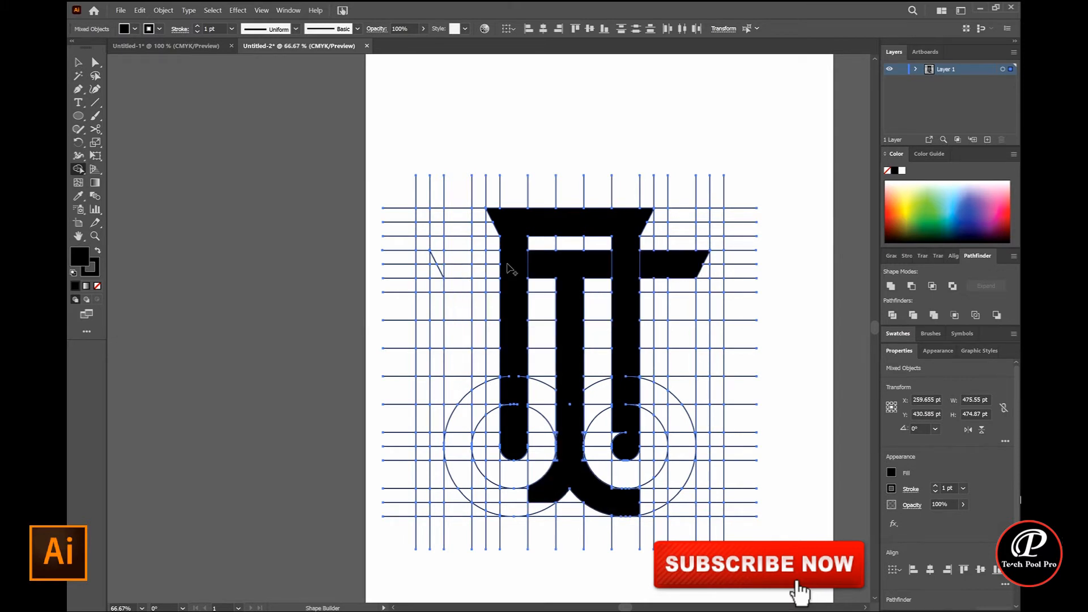
left_click_drag(449, 272, 508, 295)
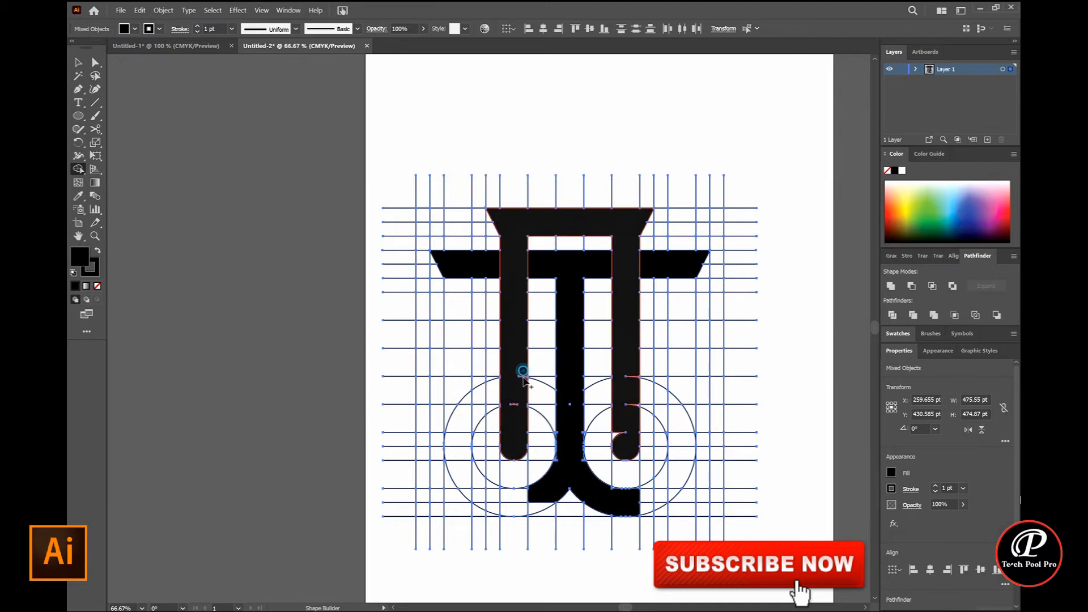
Merge the outer grid columns and lower circle rings with the central stem into a black double-U shape
left_click(570, 409)
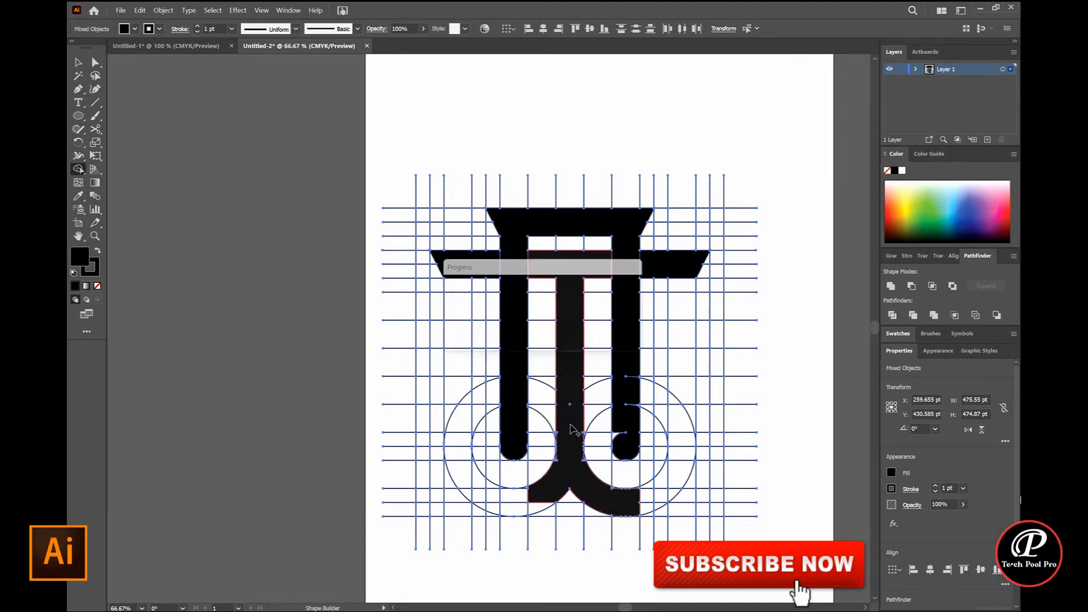
mouse_move(453, 300)
left_mouse_down()
mouse_move(462, 405)
mouse_move(451, 406)
mouse_move(465, 483)
mouse_move(516, 499)
mouse_move(483, 504)
mouse_move(512, 499)
left_mouse_up()
mouse_move(633, 505)
left_mouse_down()
mouse_move(658, 498)
mouse_move(650, 488)
mouse_move(668, 492)
mouse_move(659, 502)
mouse_move(690, 408)
mouse_move(680, 407)
mouse_move(683, 318)
left_mouse_up()
Merge the leftover slivers where the circles meet the grid lines into the adjoining black bars and curves
scroll(672, 463, "up", 5)
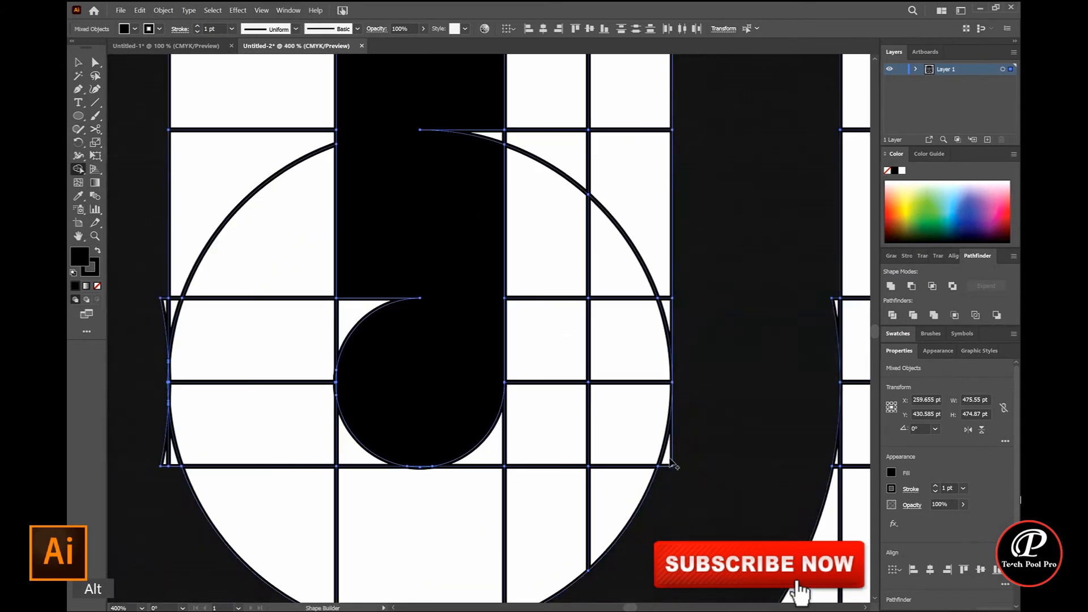
scroll(742, 436, "down", 4)
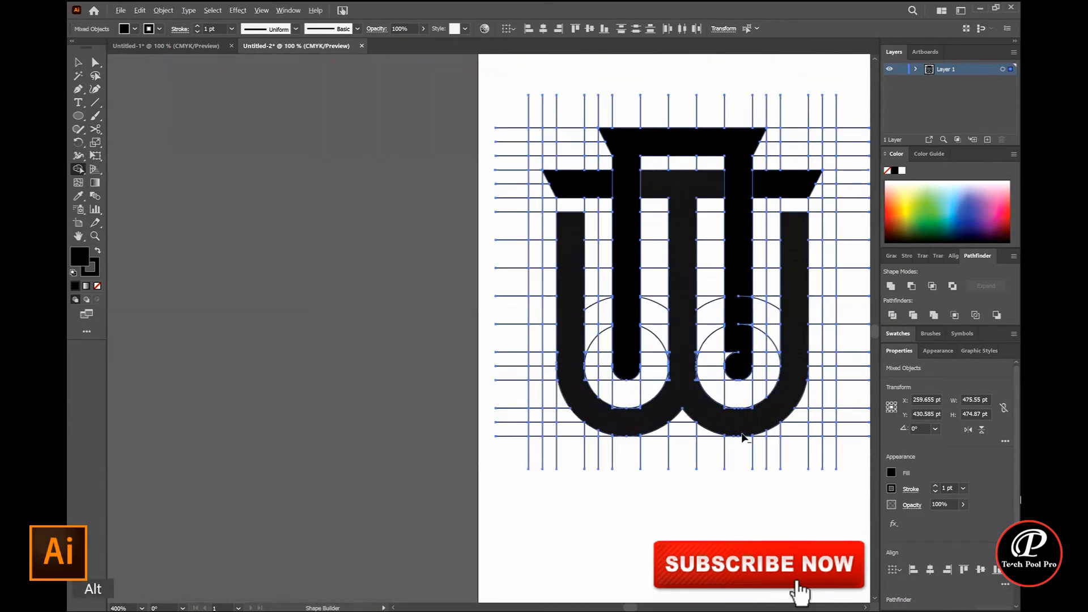
scroll(742, 436, "up", 5)
left_click_drag(781, 306, 774, 293)
left_click_drag(505, 313, 489, 295)
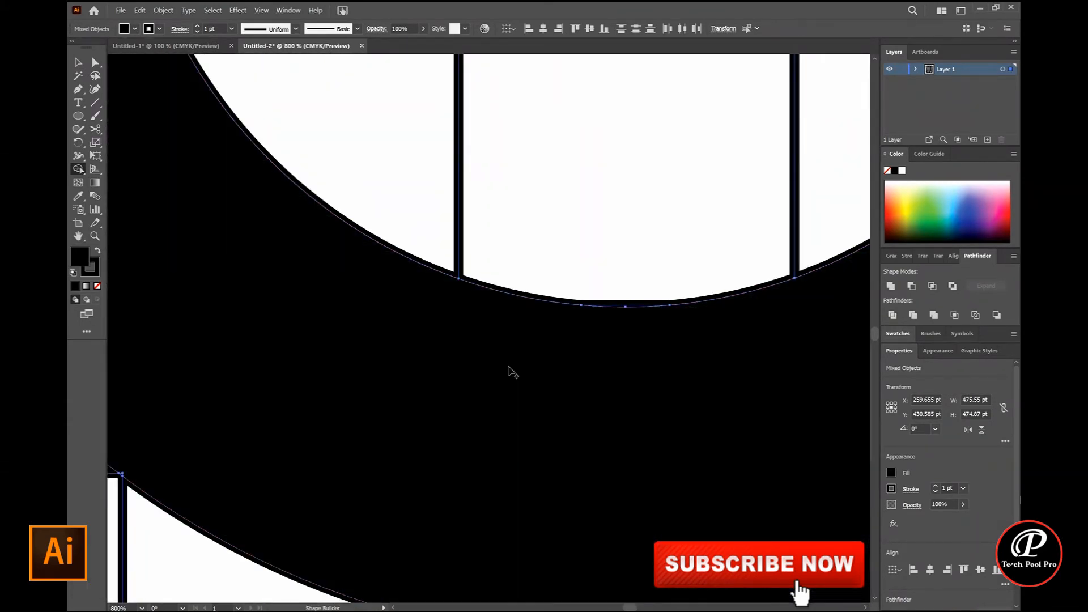
scroll(515, 374, "down", 3)
scroll(357, 222, "up", 4)
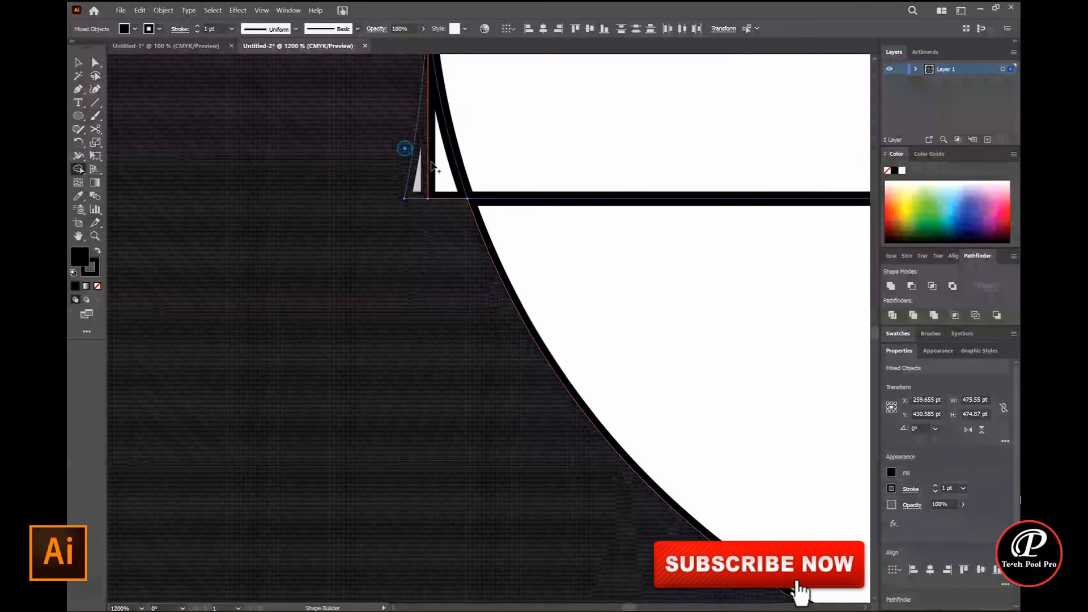
scroll(408, 146, "down", 4)
left_click_drag(246, 217, 234, 217)
scroll(394, 65, "up", 3)
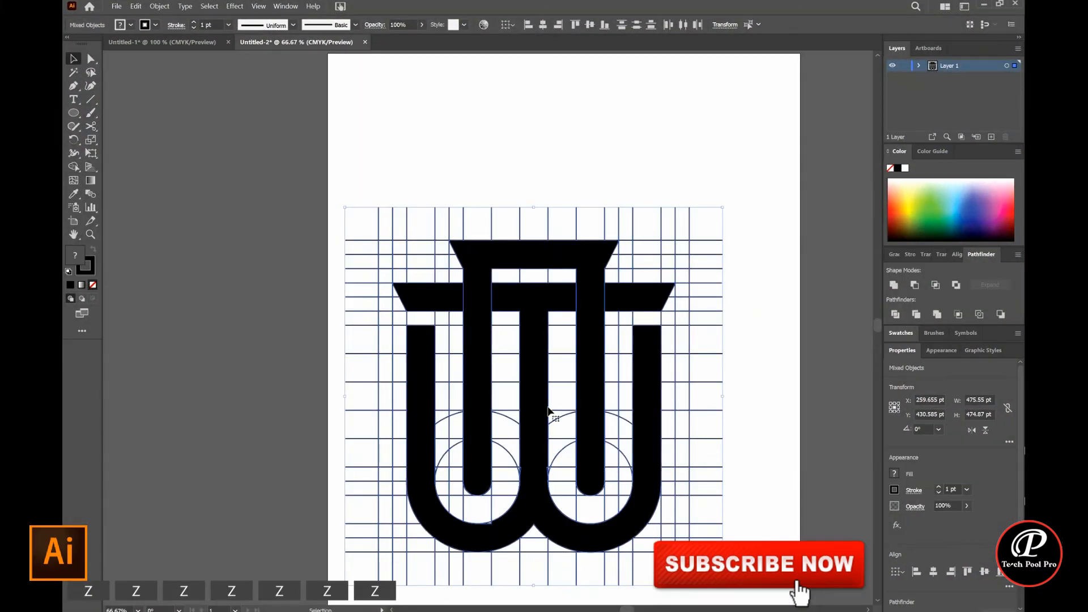
Use Shape Builder to add a black horizontal bar joining the two inner vertical bars just above the circles
key("shift+m")
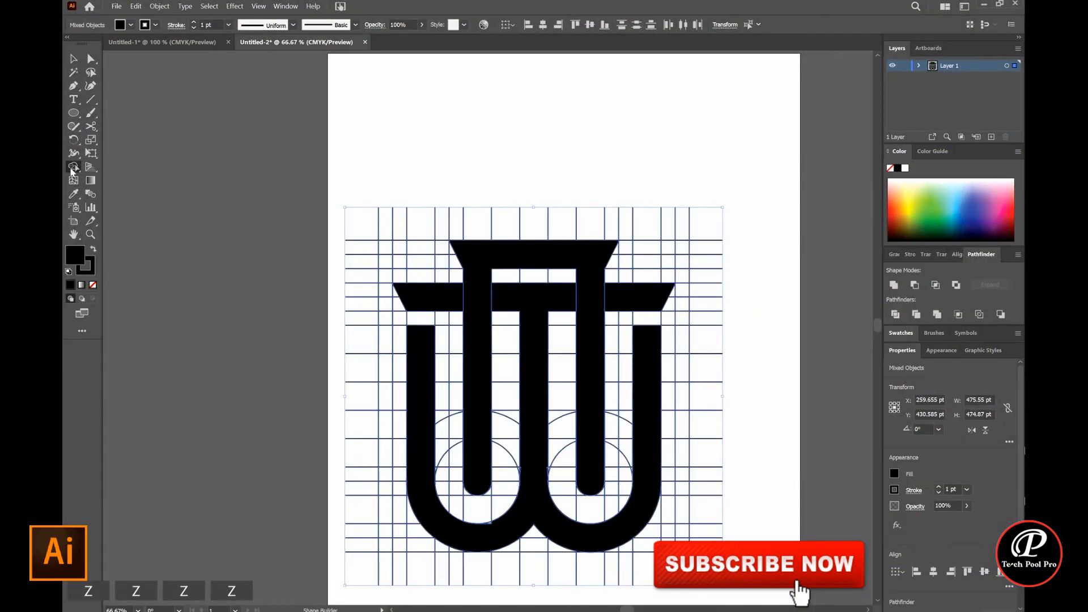
left_click(620, 397)
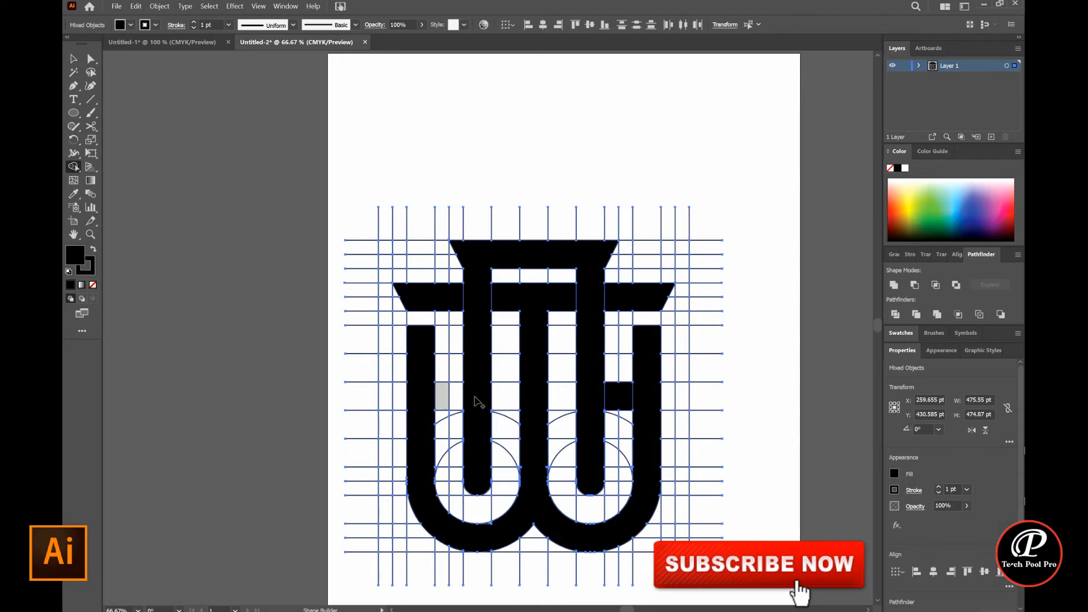
left_click_drag(480, 398, 507, 397)
key("ctrl+z")
key("ctrl+z")
left_click_drag(586, 399, 480, 401)
left_click(406, 240)
left_click(410, 239)
key("Delete")
key("ctrl+z")
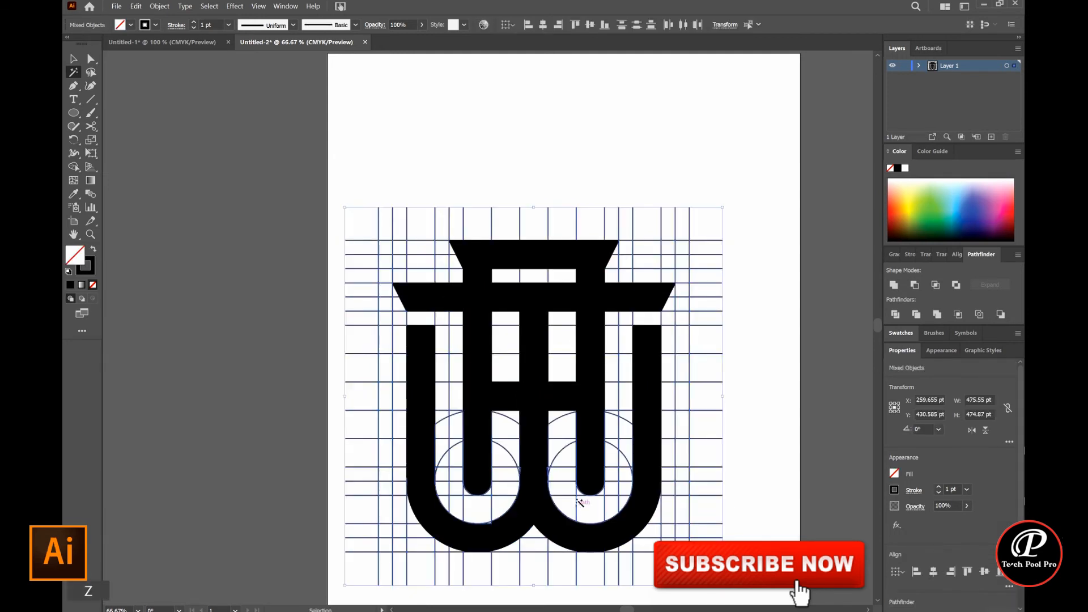
Reselect all the artwork, set a black fill without stroke, and merge the remaining slivers along the inner circles into the double-U shape
scroll(544, 487, "up", 4)
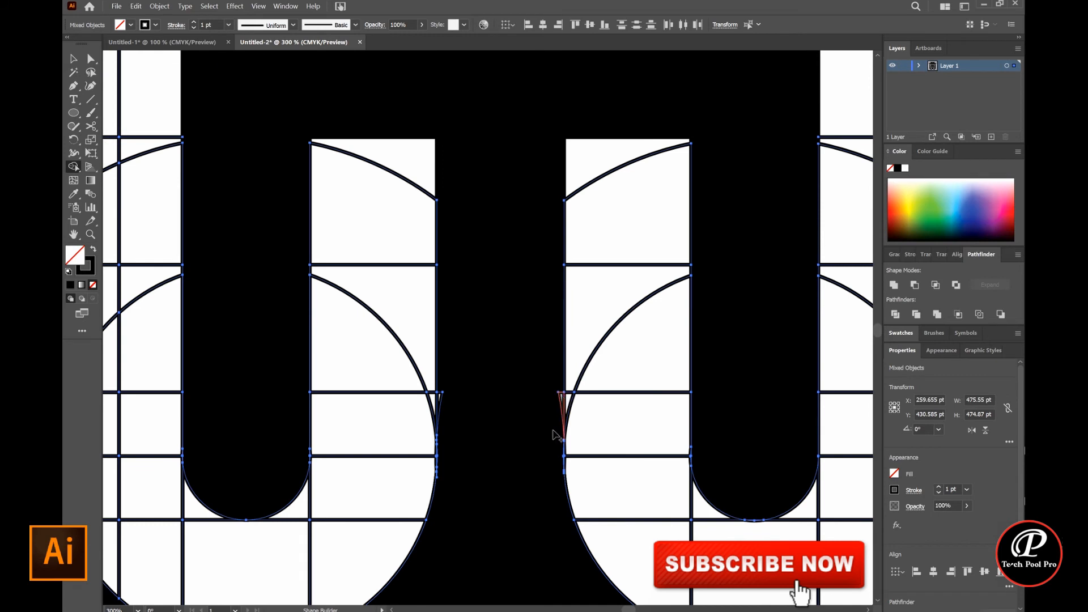
key("ctrl+a")
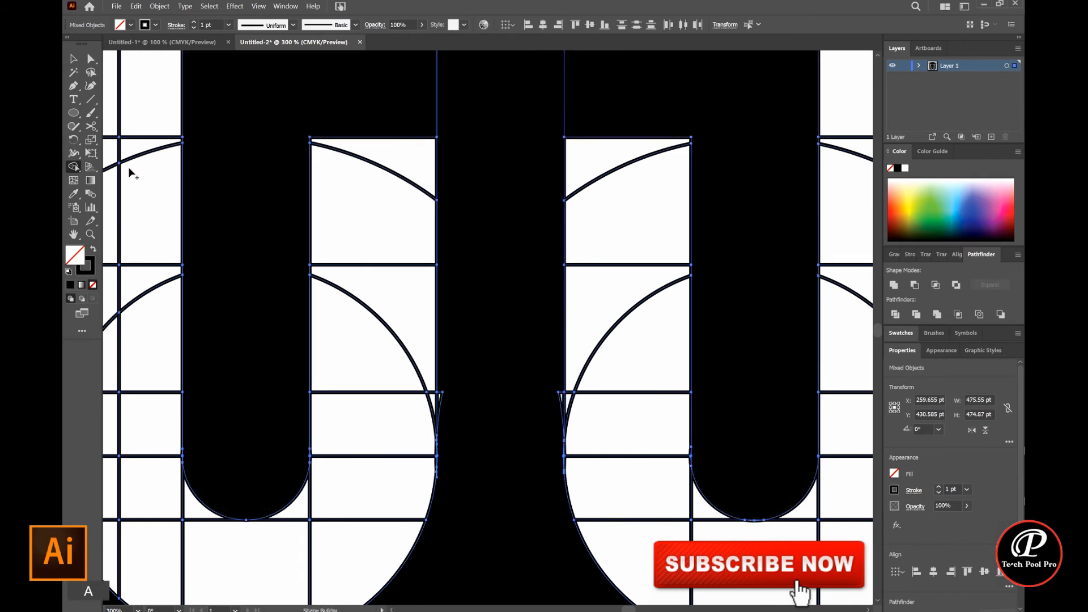
left_click(482, 415, "alt")
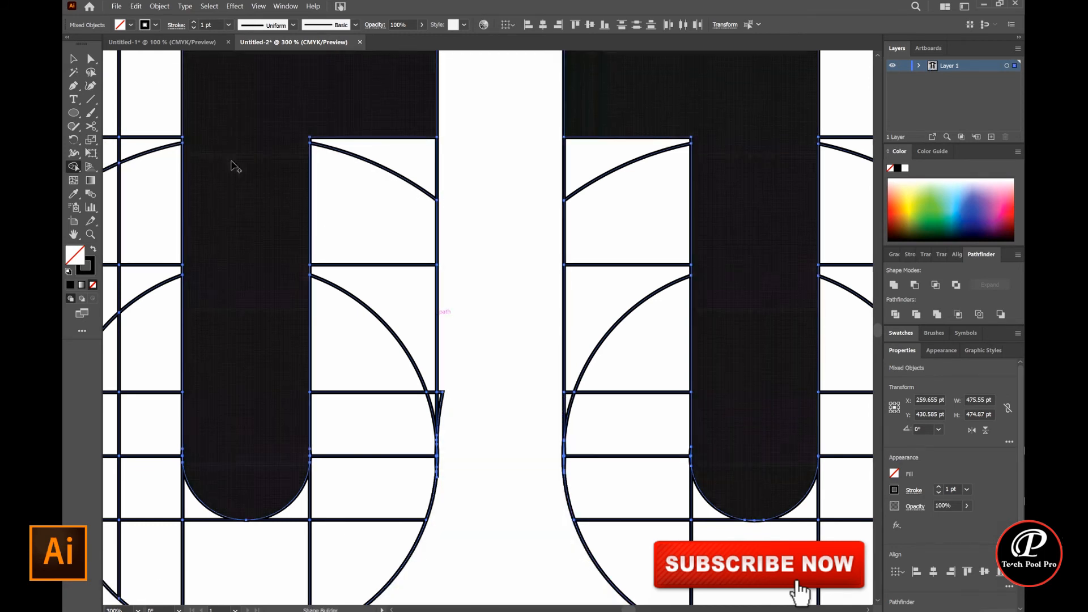
left_click(100, 251)
left_click(459, 414)
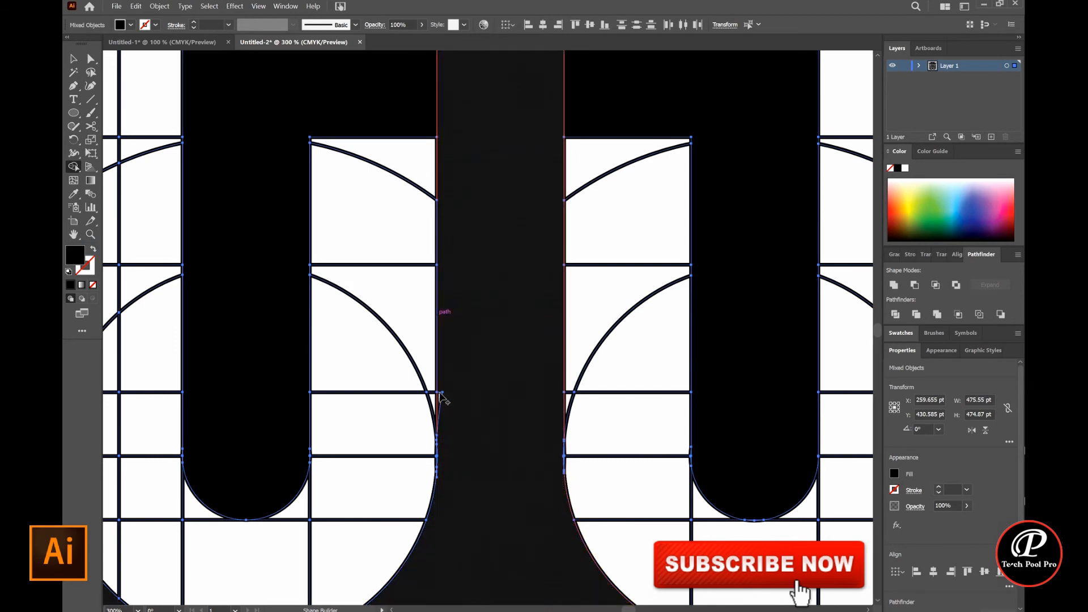
scroll(510, 417, "down", 2)
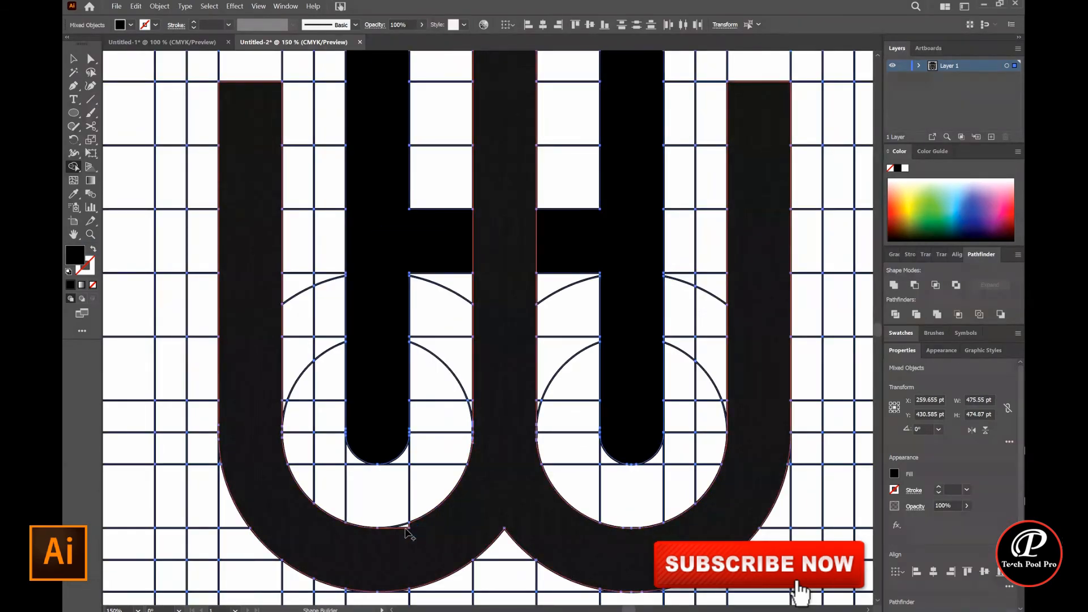
left_click(407, 528)
key("Return")
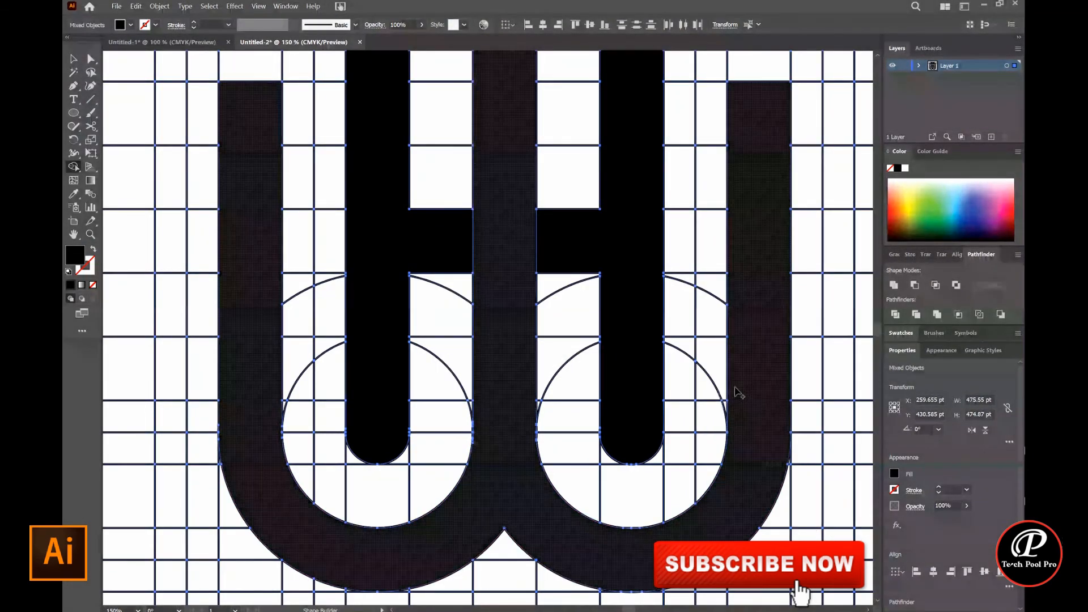
scroll(737, 391, "up", 5)
scroll(736, 391, "down", 4)
scroll(517, 445, "down", 3)
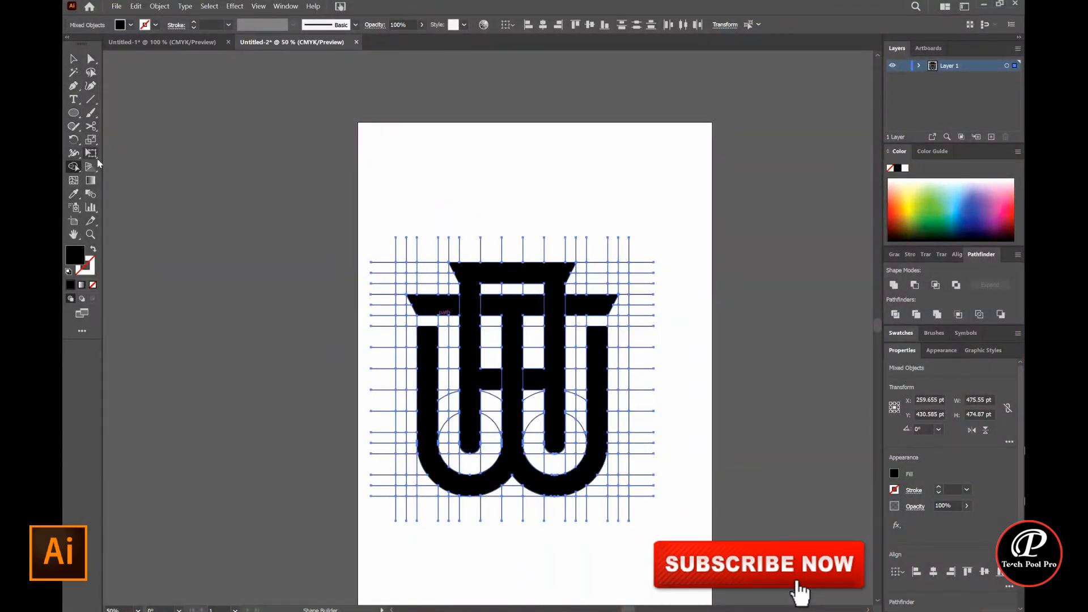
Select all unfilled grid lines and circles with the Magic Wand and delete them
left_click(76, 75)
left_click(396, 263)
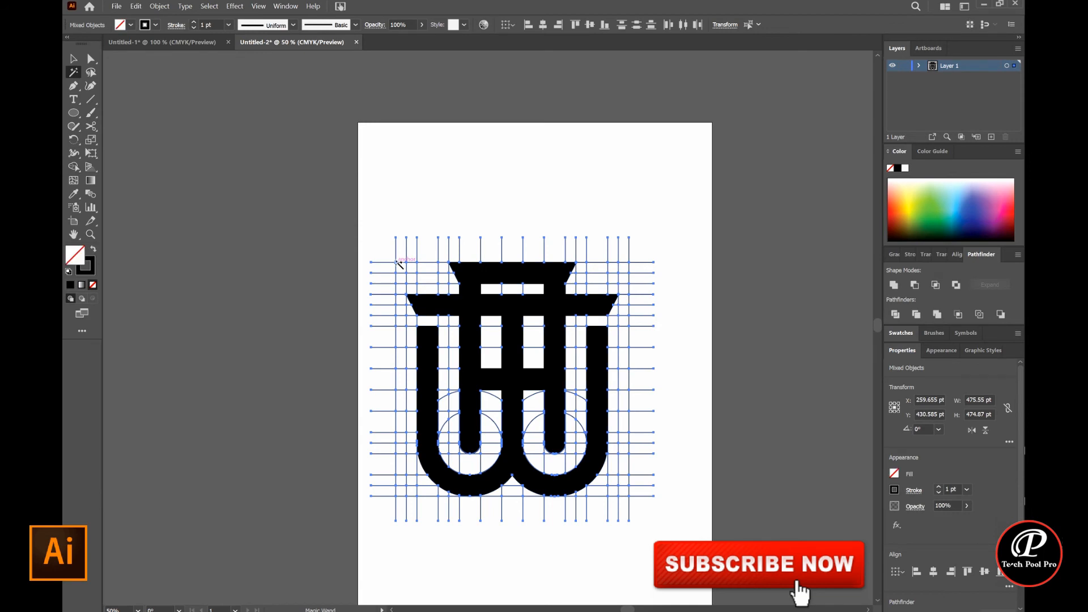
key("Delete")
key("backslash")
Select the entire logo and set its stroke weight to 12 pt
left_click(73, 59)
key("ctrl+a")
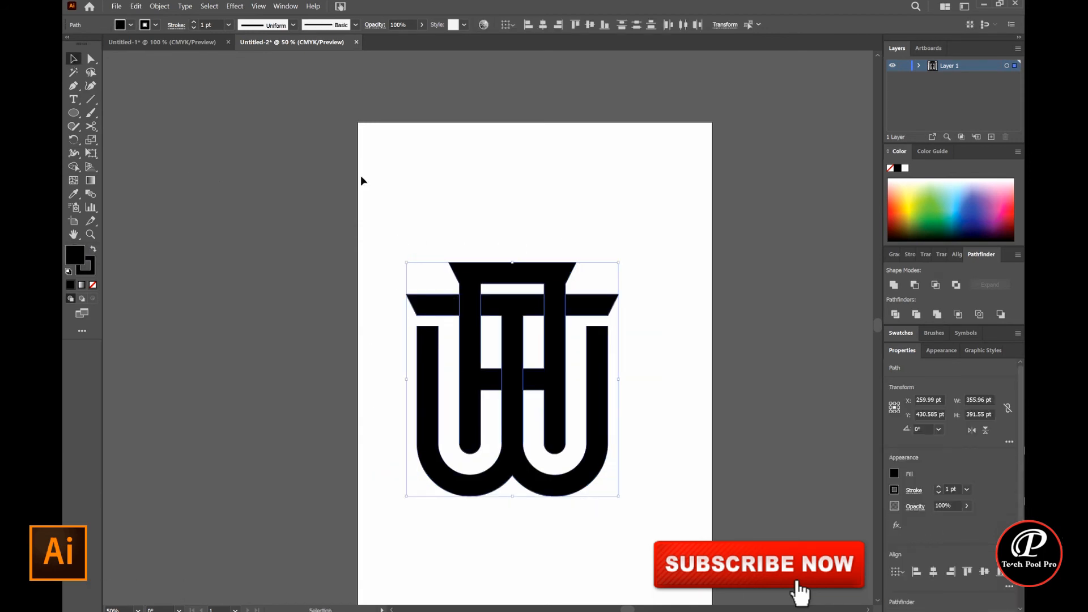
left_click(201, 24)
key("Up")
key("Up")
key("Up")
key("Up")
key("Up")
key("Up")
key("Up")
key("Up")
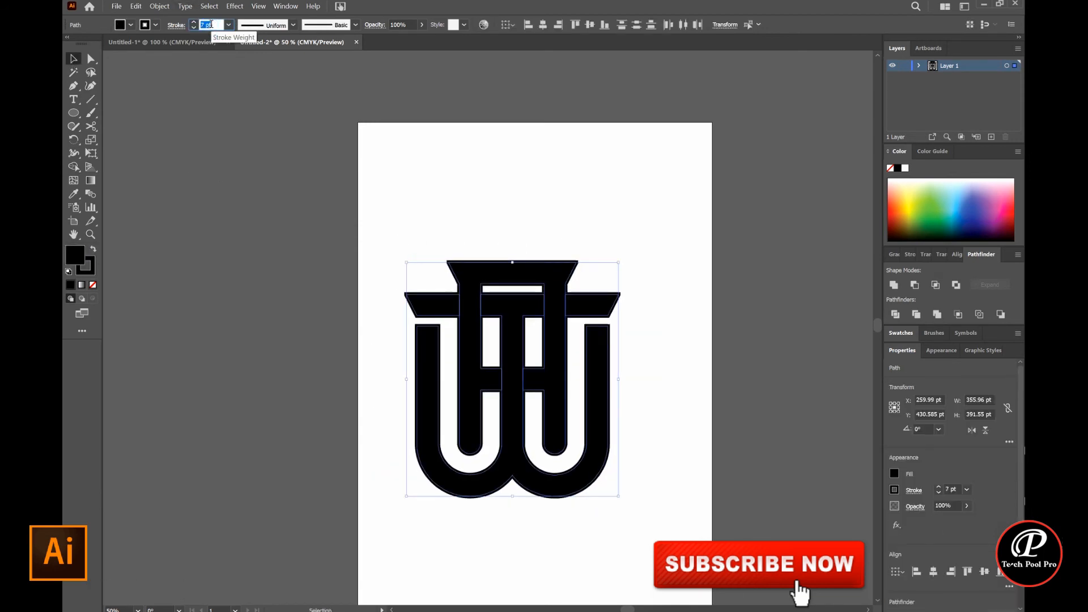
key("Up")
key("Up")
key("Up")
left_click(161, 7)
left_click(206, 156)
left_click(616, 403)
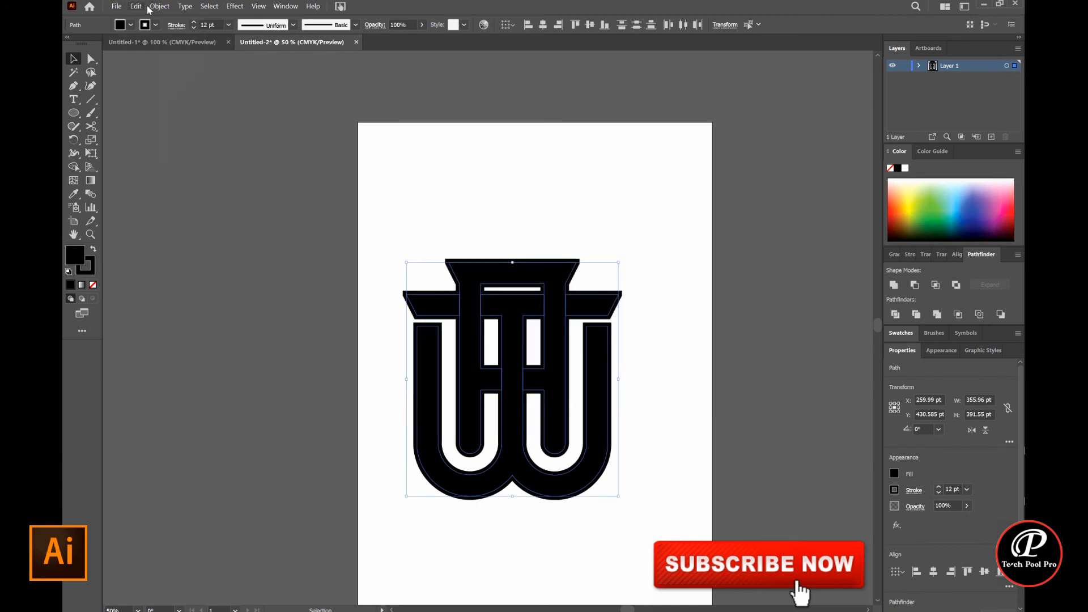
Convert the logo's strokes to filled shapes with Outline Stroke
left_click(160, 6)
mouse_move(238, 275)
left_click(333, 299)
Use Shape Builder to remove the outlined stroke edges outside both inner vertical bars, separating them from the slanted crossbar ends
scroll(505, 344, "up", 4)
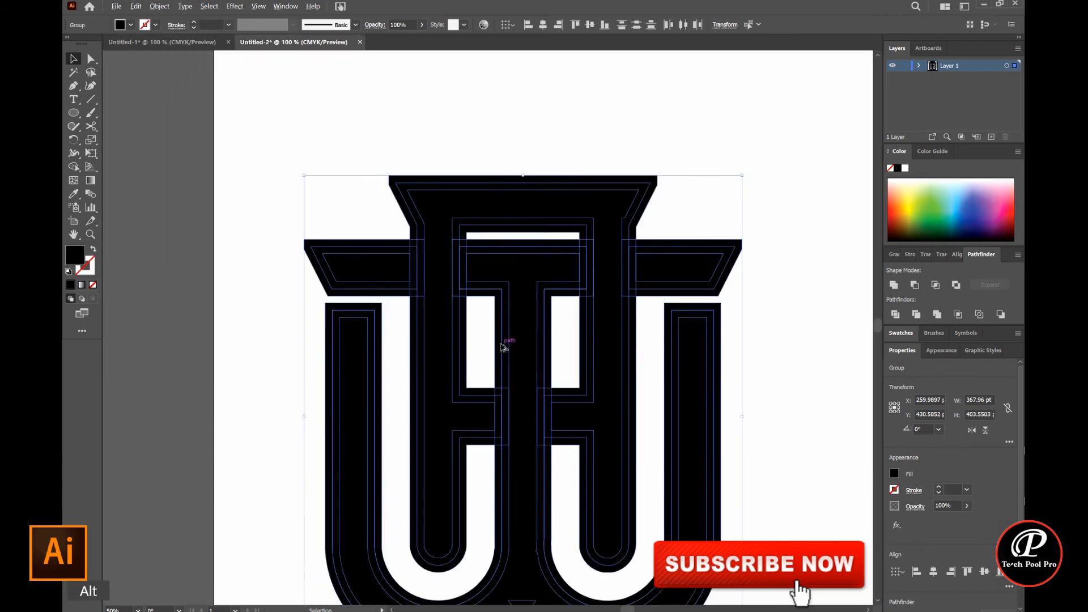
key("shift+m")
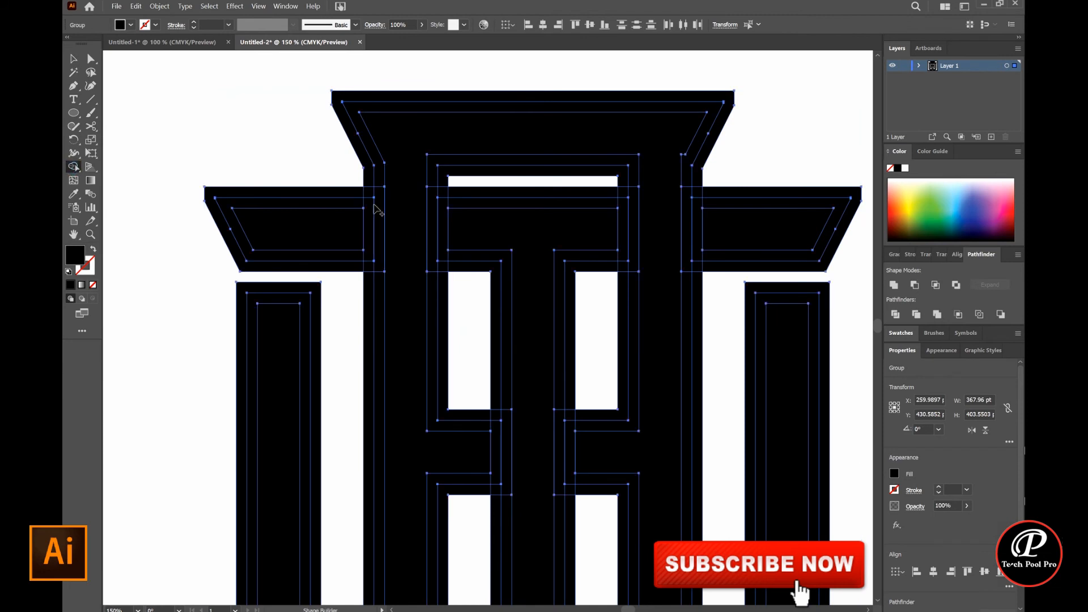
left_click(369, 309, "alt")
left_click(369, 258, "alt")
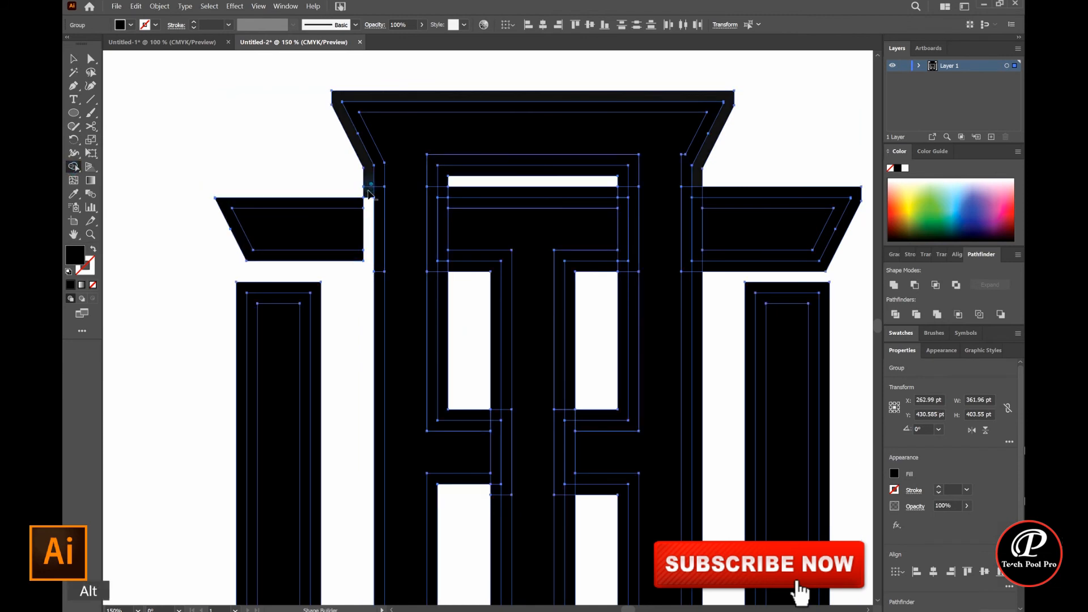
left_click_drag(371, 185, 368, 193)
left_click(705, 267, "alt")
left_click(698, 276, "alt")
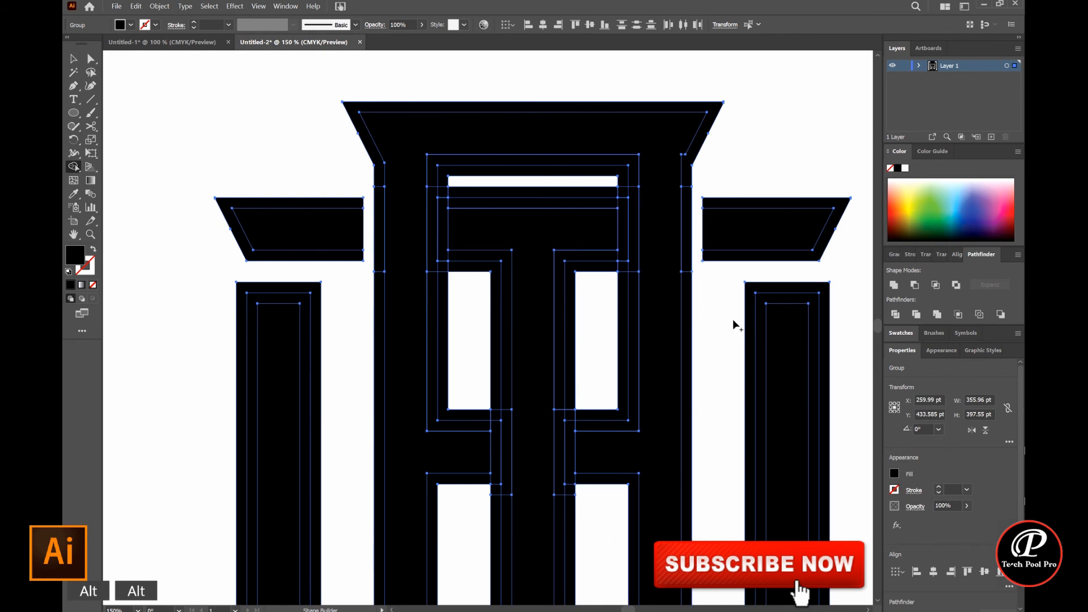
Remove the stroke edges inside both vertical bars and beside the stem, leaving gaps around the central T's crossbar
scroll(738, 333, "down", 2)
scroll(610, 281, "up", 3)
left_click(604, 248, "alt")
left_click(604, 286, "alt")
left_click(602, 365, "alt")
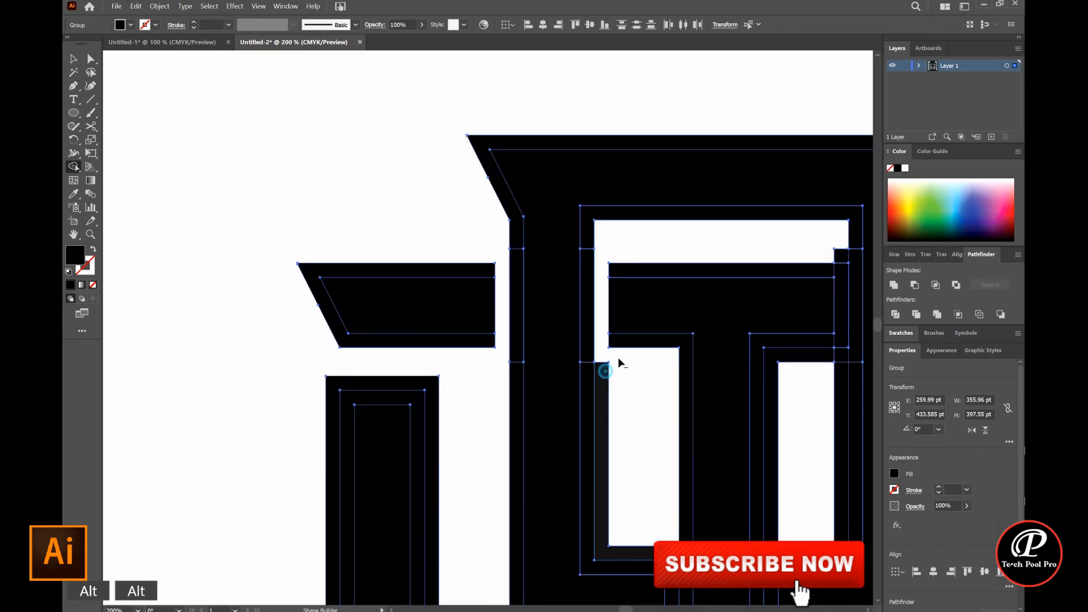
left_click(842, 258, "alt")
left_click(841, 369, "alt")
left_click(770, 354, "alt")
Remove the stroke pieces between the middle crossbar and the central stem on both sides, undoing any excess removal
scroll(752, 401, "down", 2)
scroll(631, 396, "down", 1)
scroll(623, 258, "up", 4)
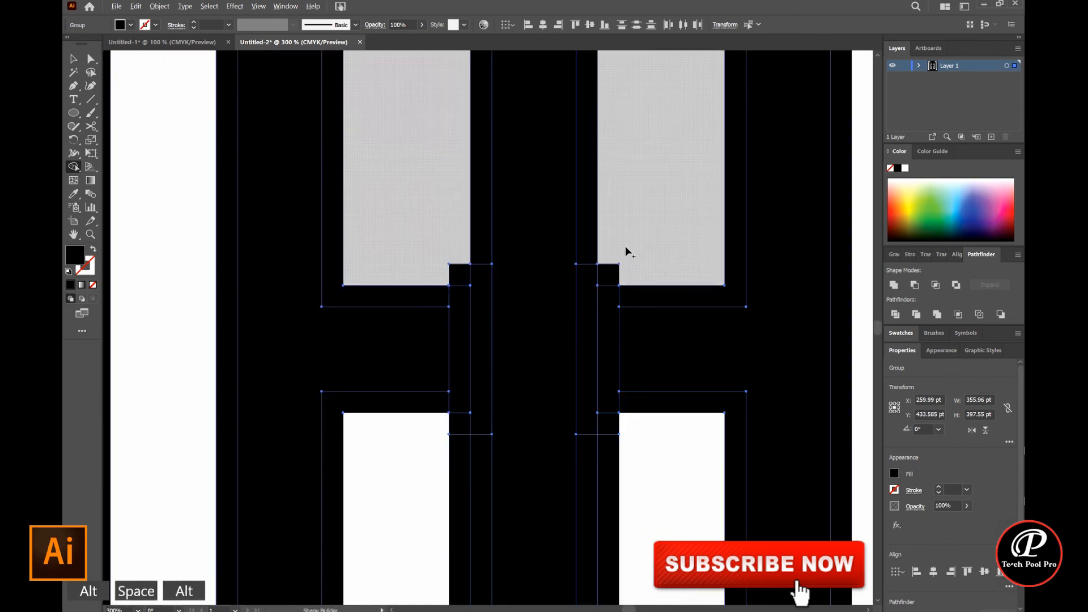
left_click(611, 278, "alt")
left_click(610, 391, "alt")
left_click(612, 426, "alt")
left_click(614, 453, "alt")
left_click(462, 428, "alt")
left_click(462, 398, "alt")
left_click(441, 403, "alt")
key("ctrl+z")
key("ctrl+z")
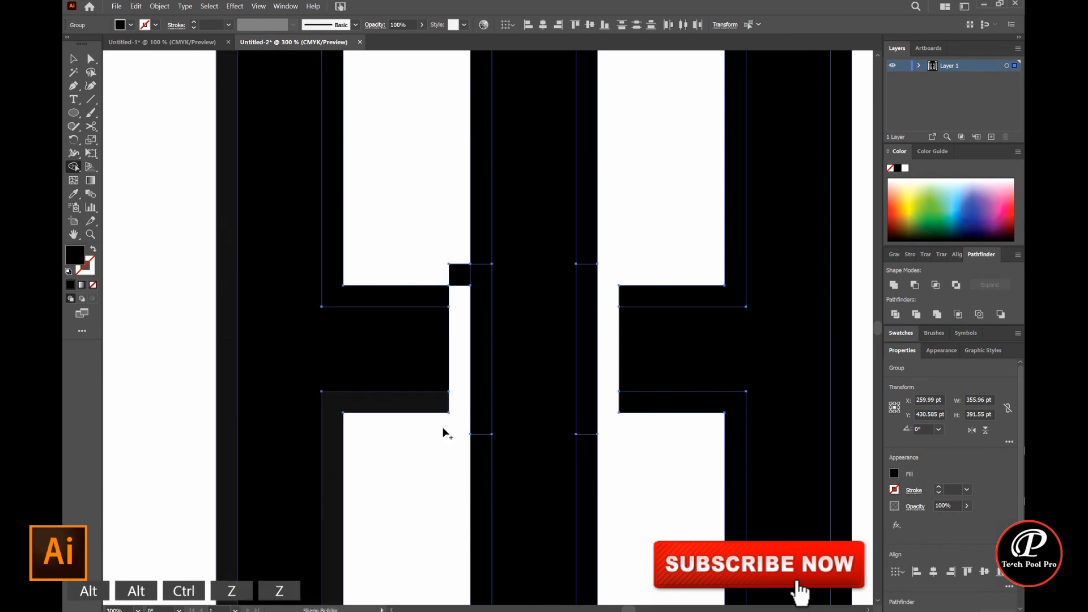
Select the finished logo, clean up its overlapping pieces with a Pathfinder operation and deselect it
scroll(448, 397, "down", 2)
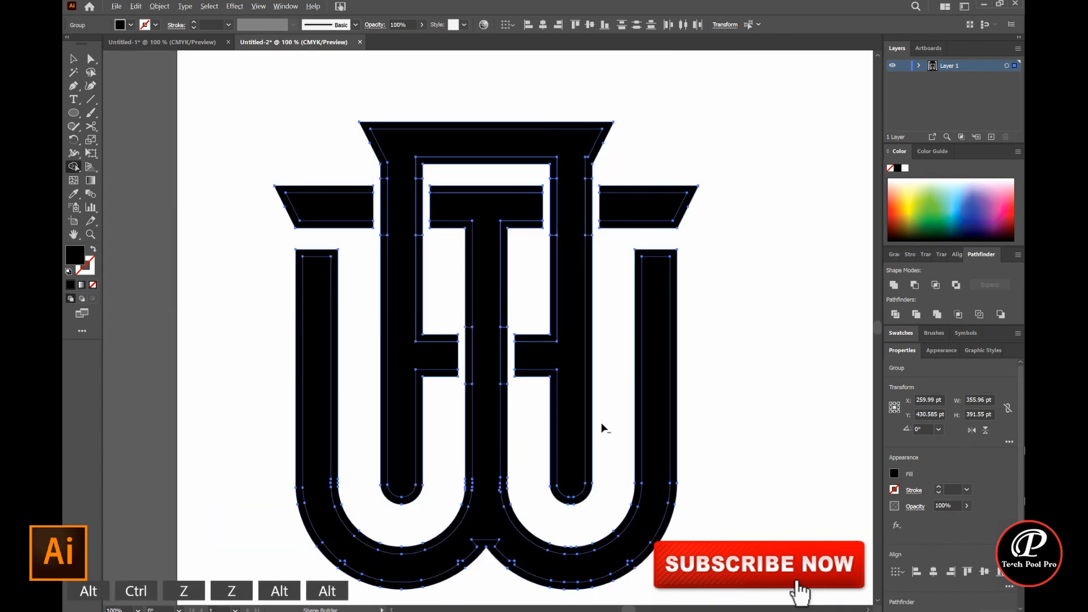
scroll(693, 396, "down", 1)
left_click(75, 62)
left_click(422, 218)
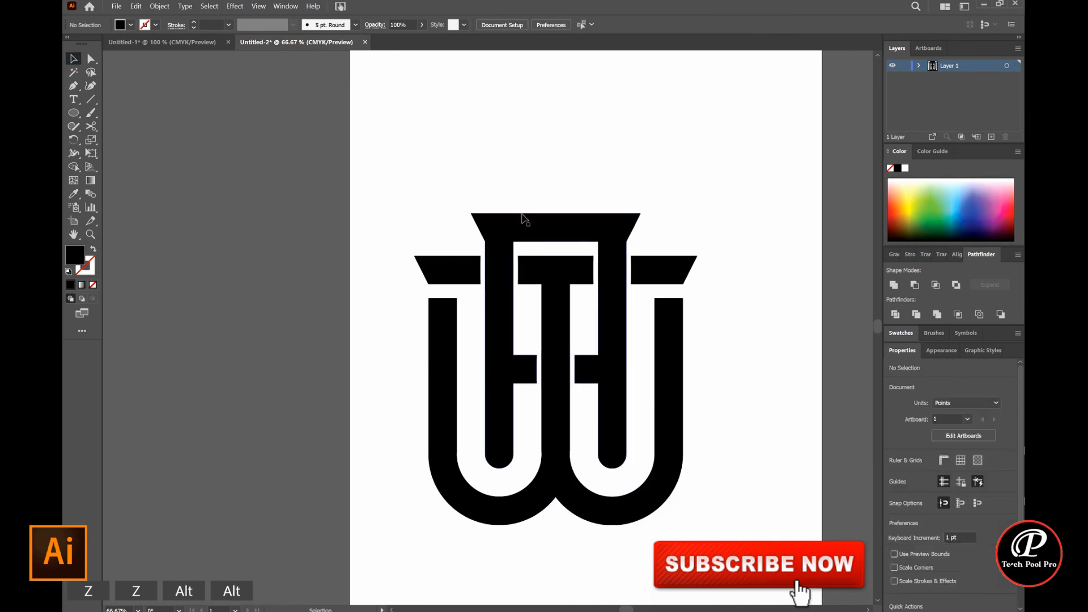
left_click(582, 382)
left_click(958, 315)
left_click(754, 342)
left_click_drag(723, 372, 672, 348)
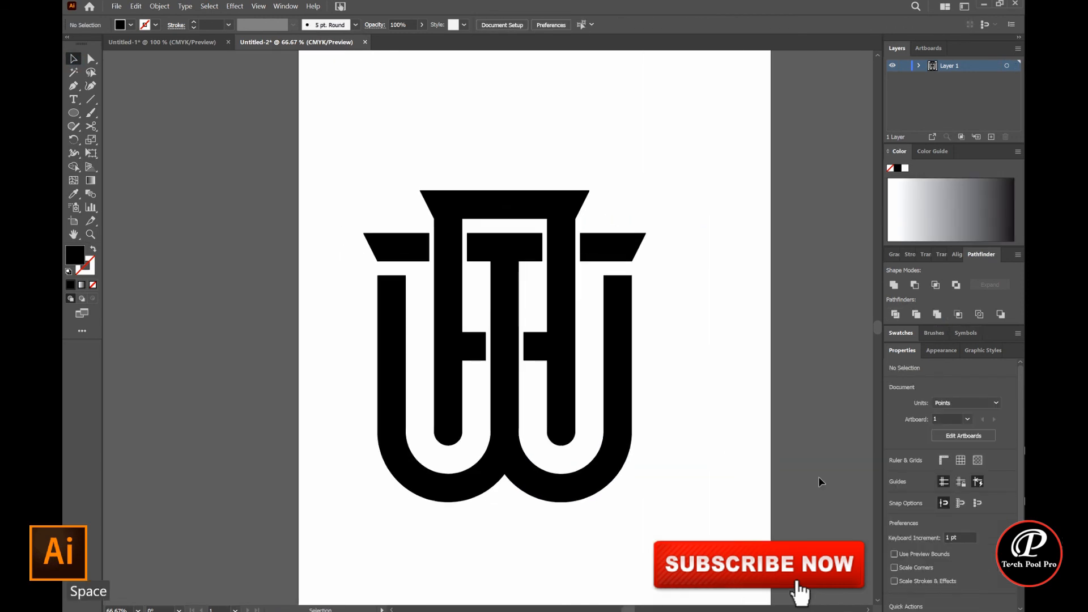